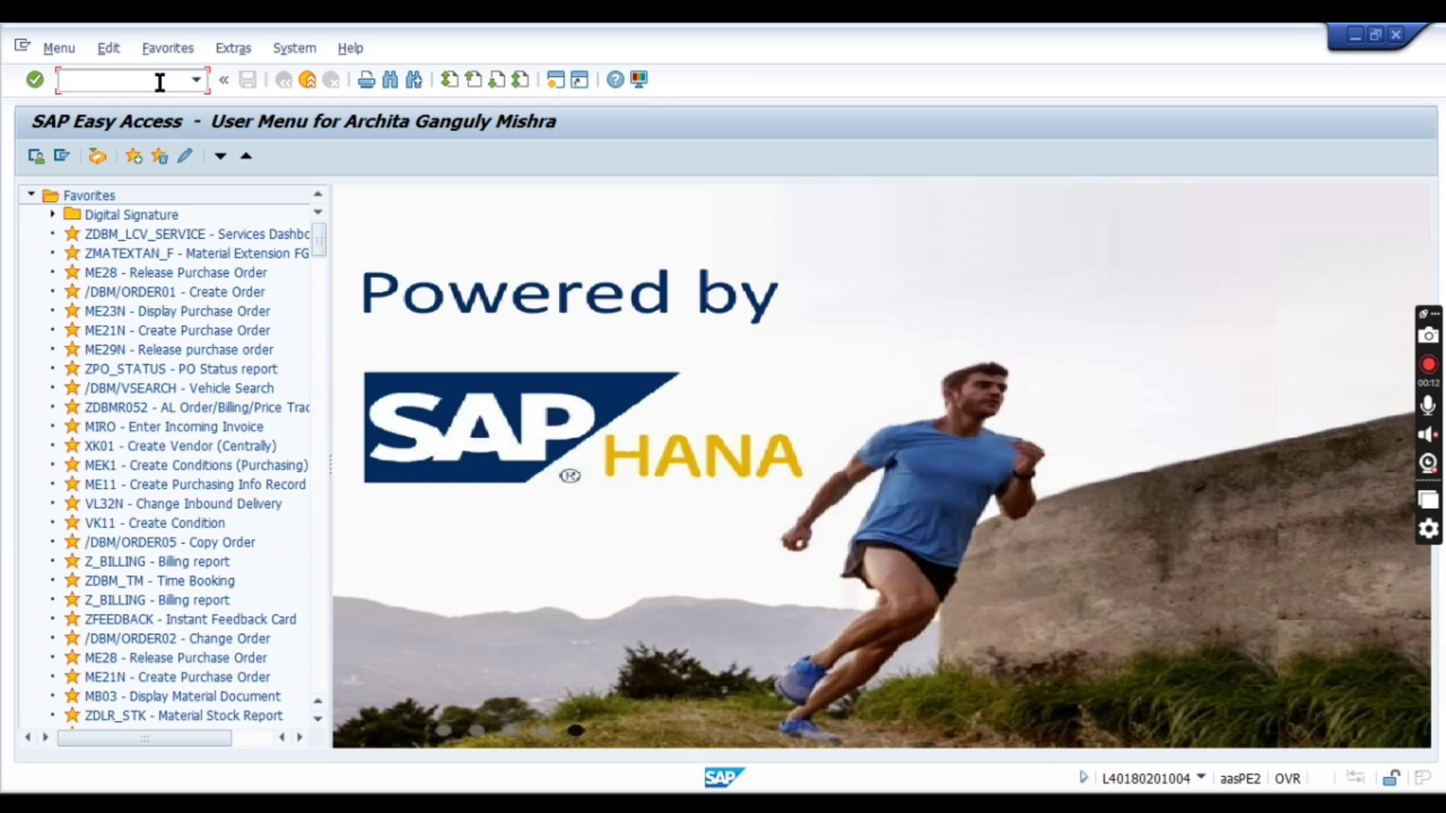
- Run transaction ZREPORT and open the Primary Sales Tracker from the spares reports
type("ZREPORT")
key("Return")
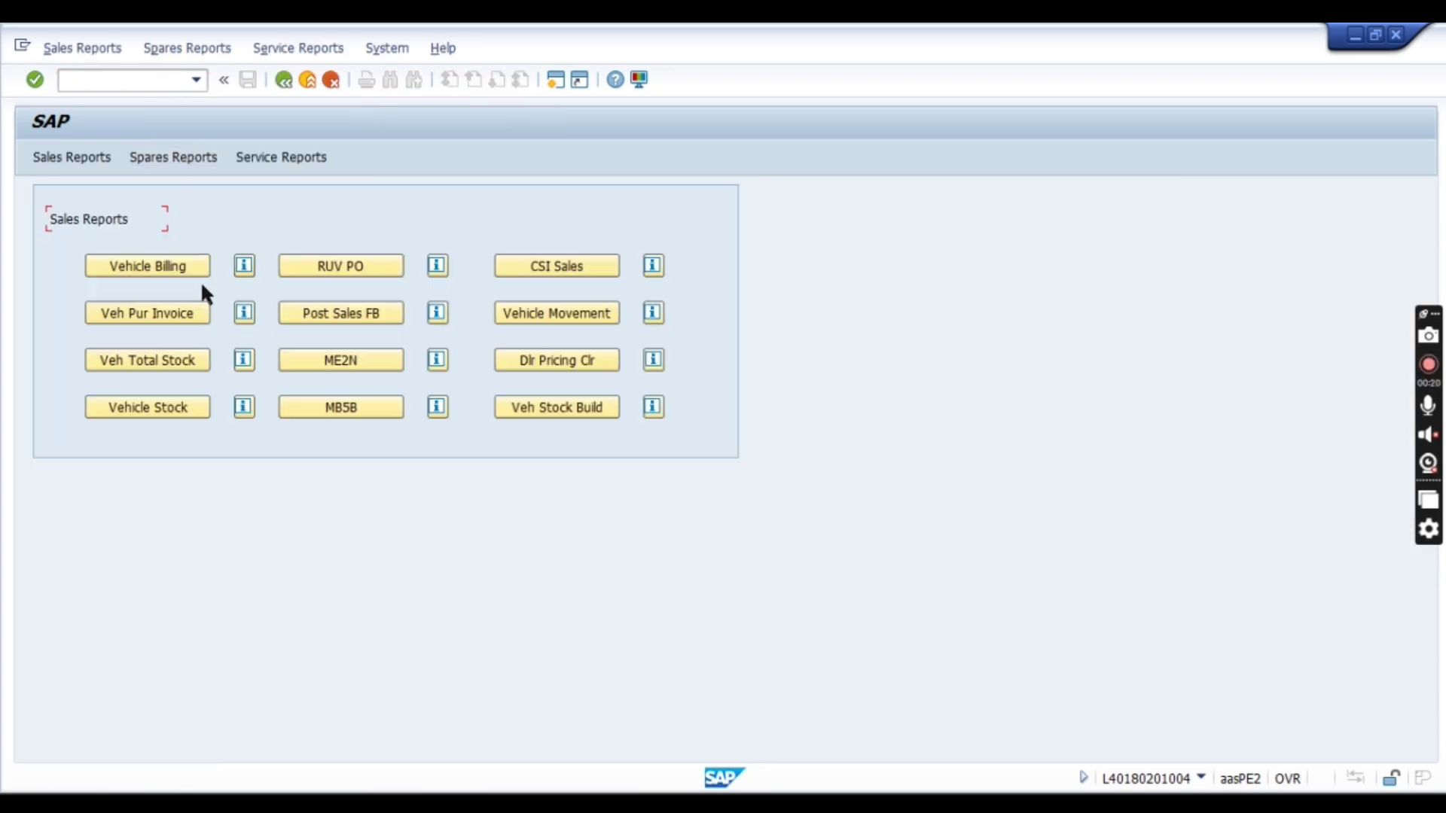
left_click(163, 158)
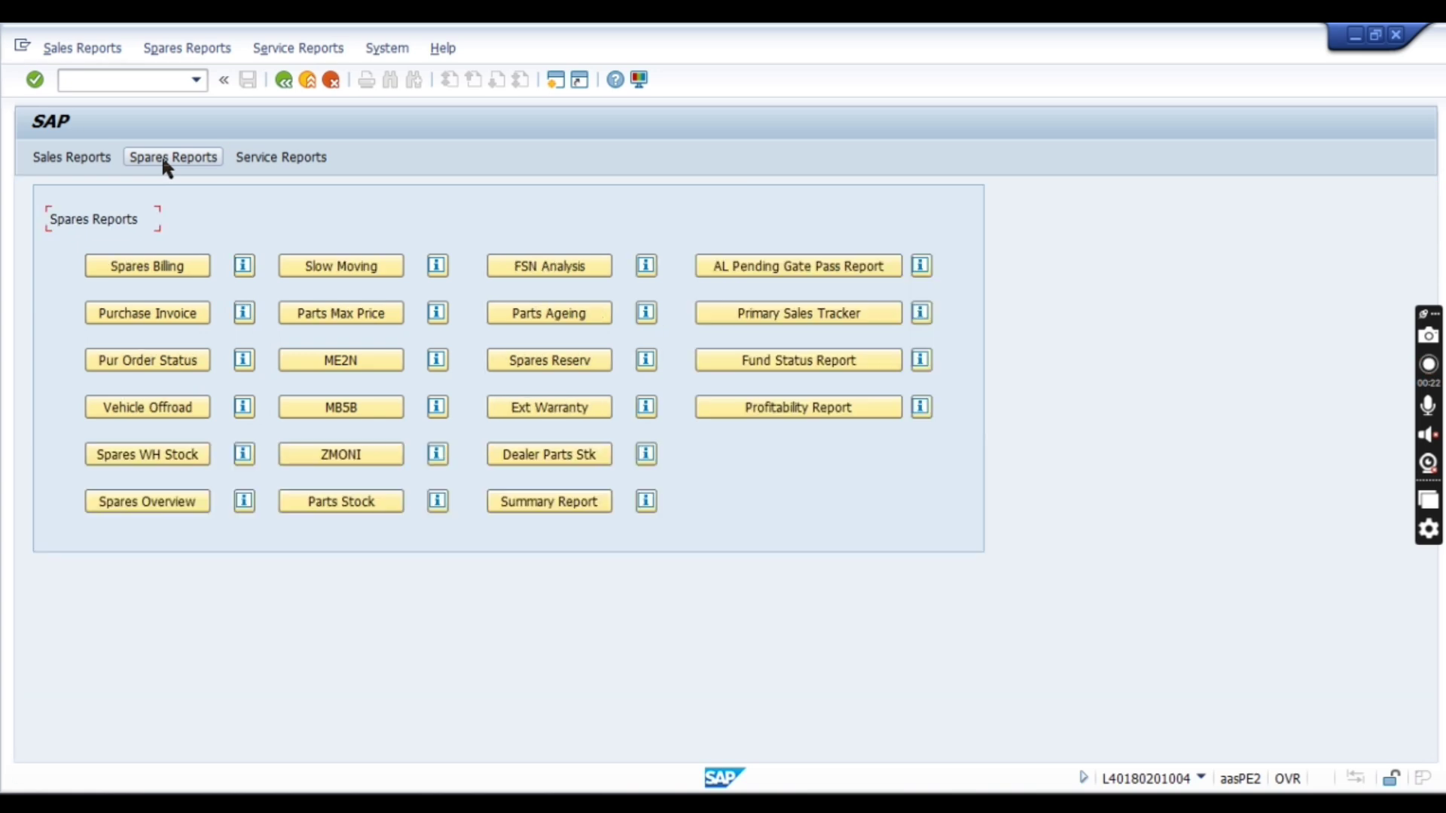
left_click(824, 316)
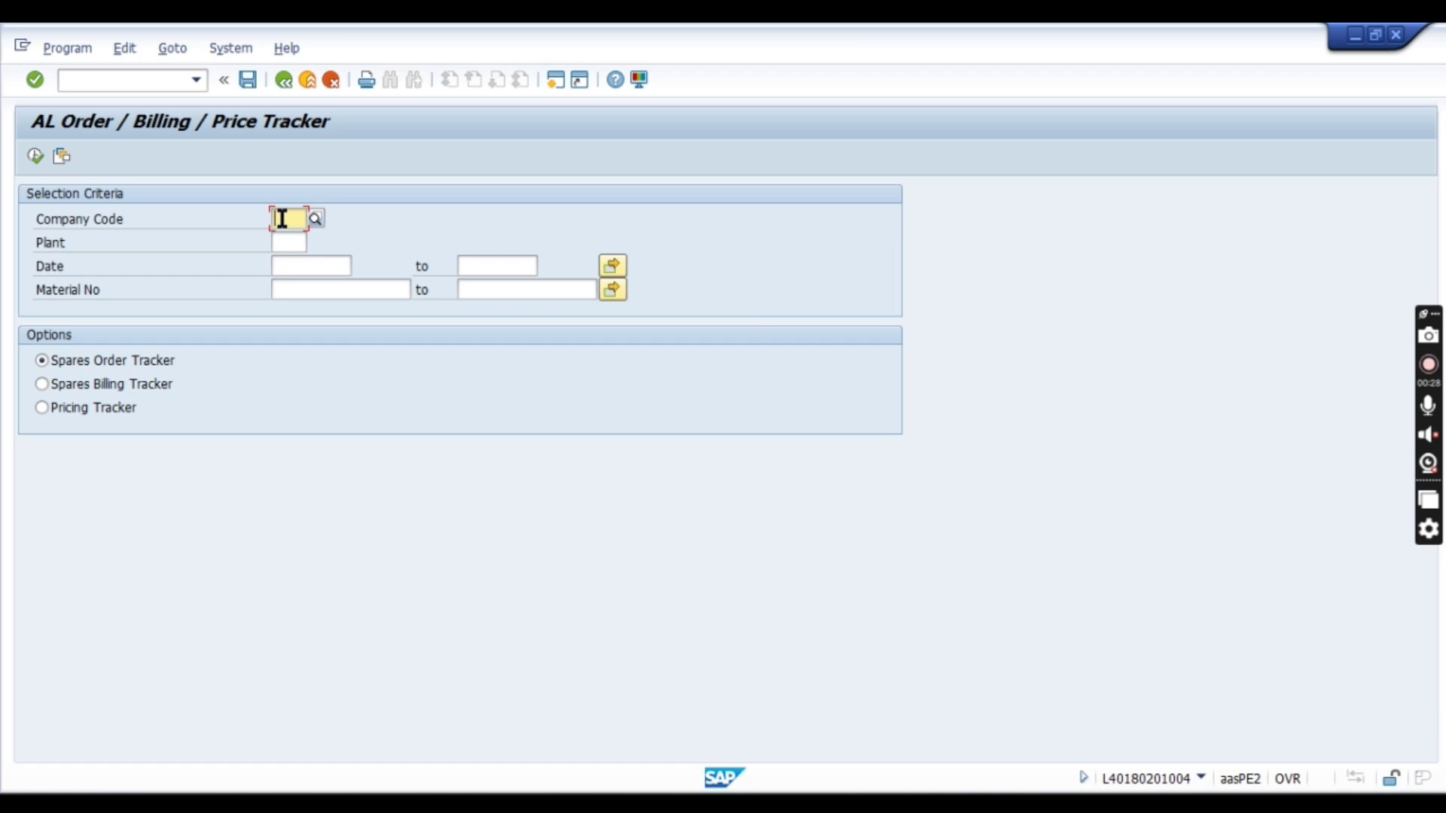
- Set the selection criteria to company code L401 and plant 8020
left_click(282, 218)
type("L001")
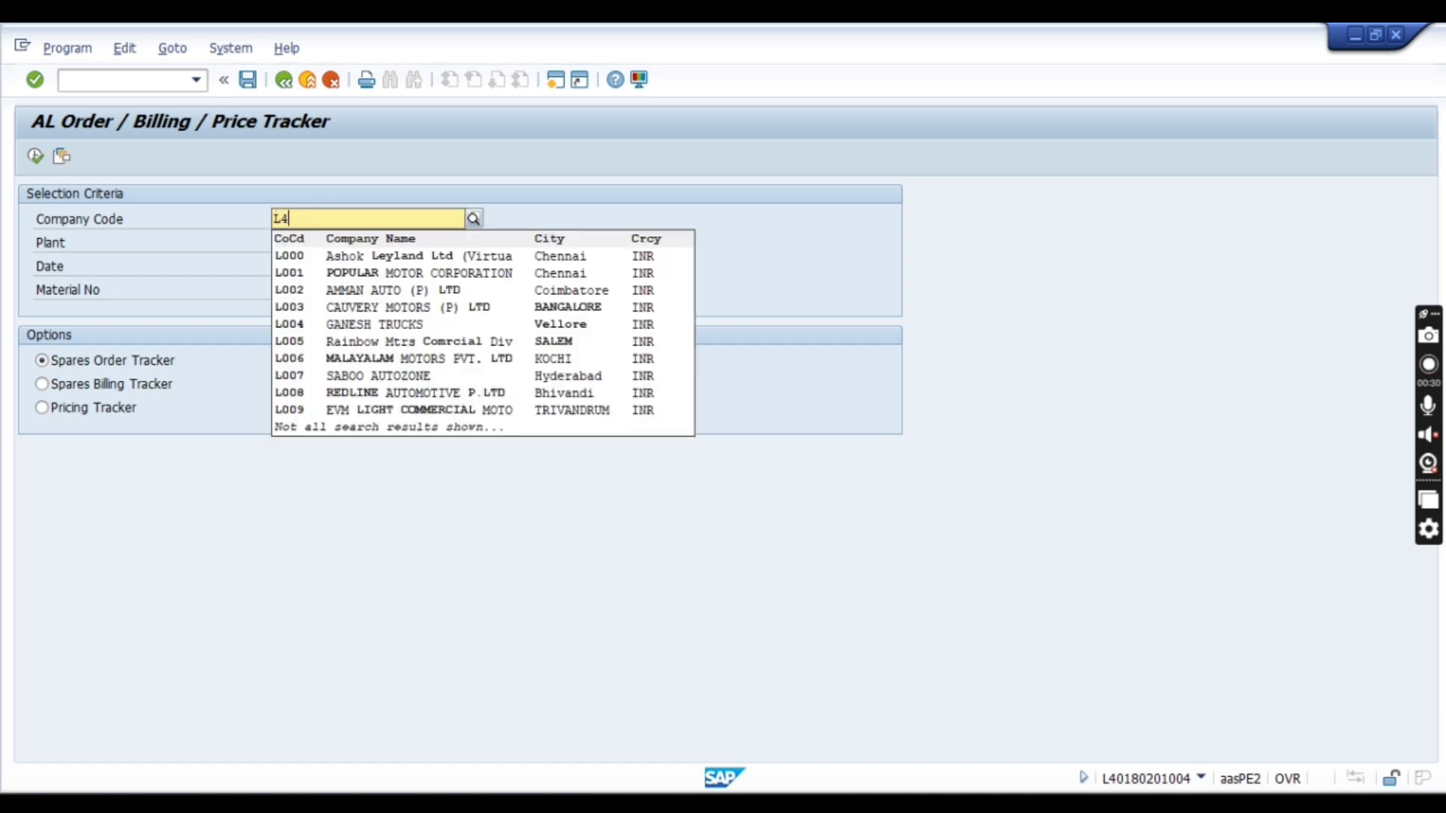
left_click(314, 254)
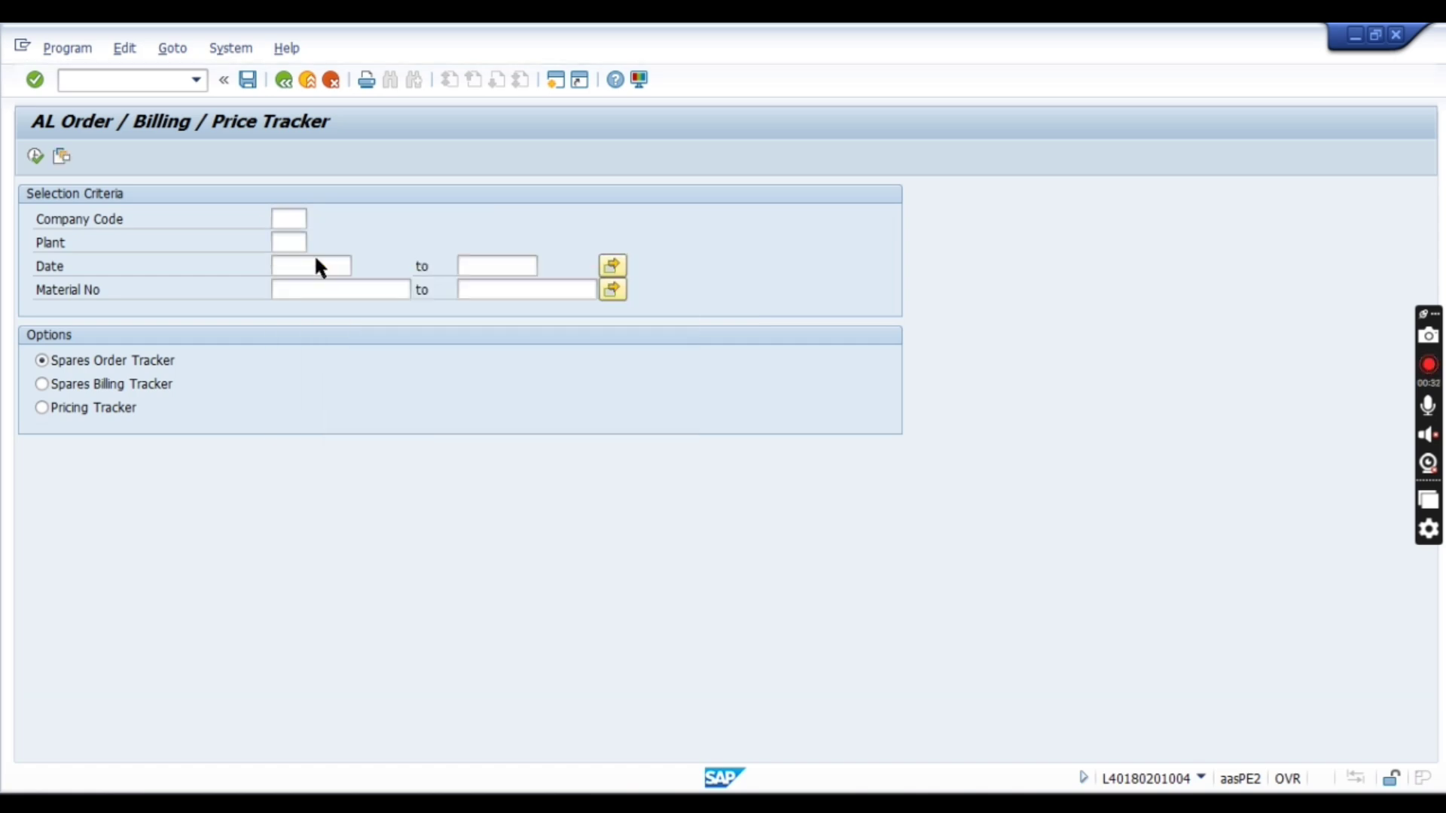
left_click(291, 242)
type("8020")
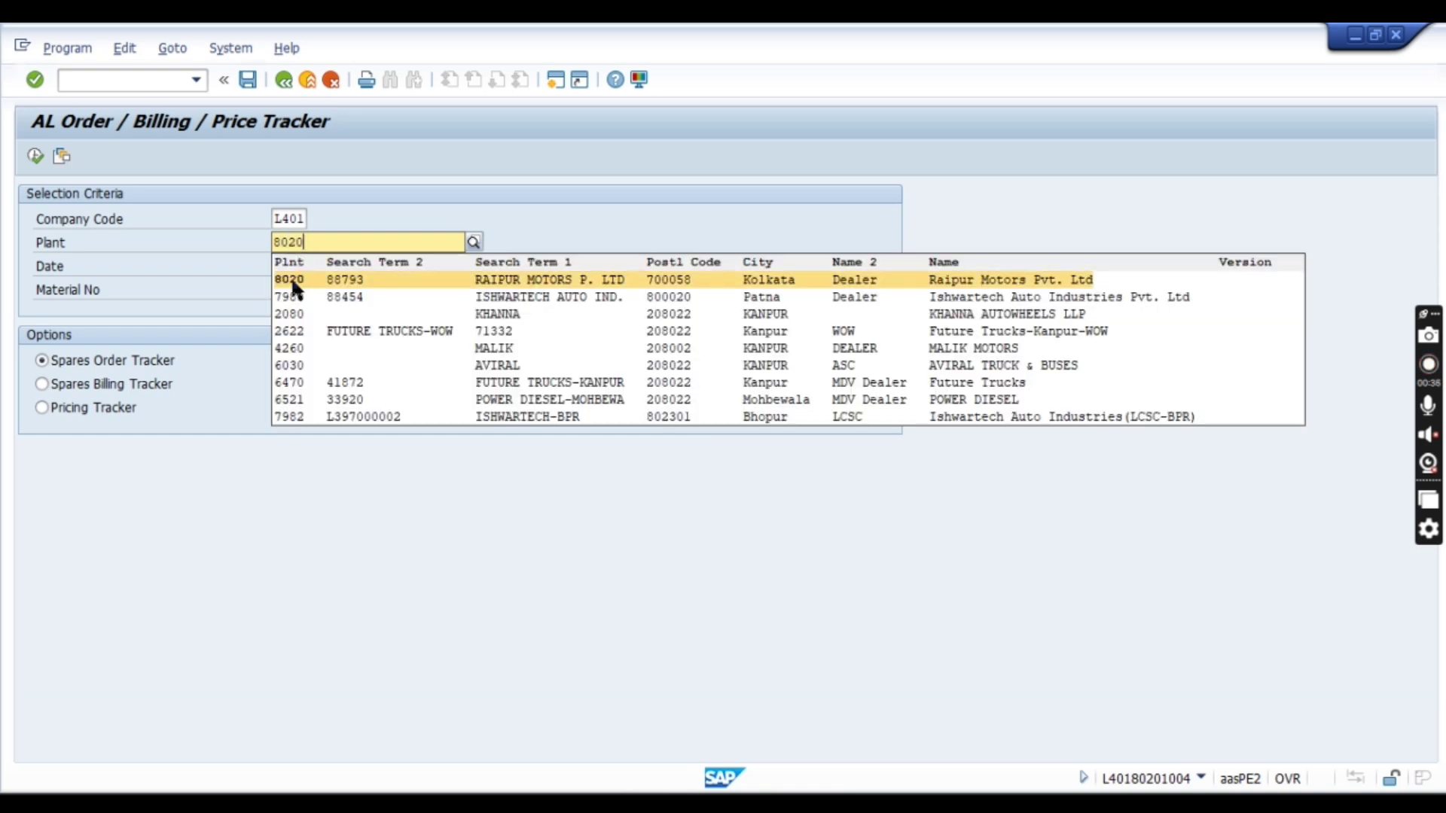
left_click(291, 277)
- Set the date range from 01.01.2025 to 18.01.2025 and execute the Spares Order Tracker report
left_click(282, 268)
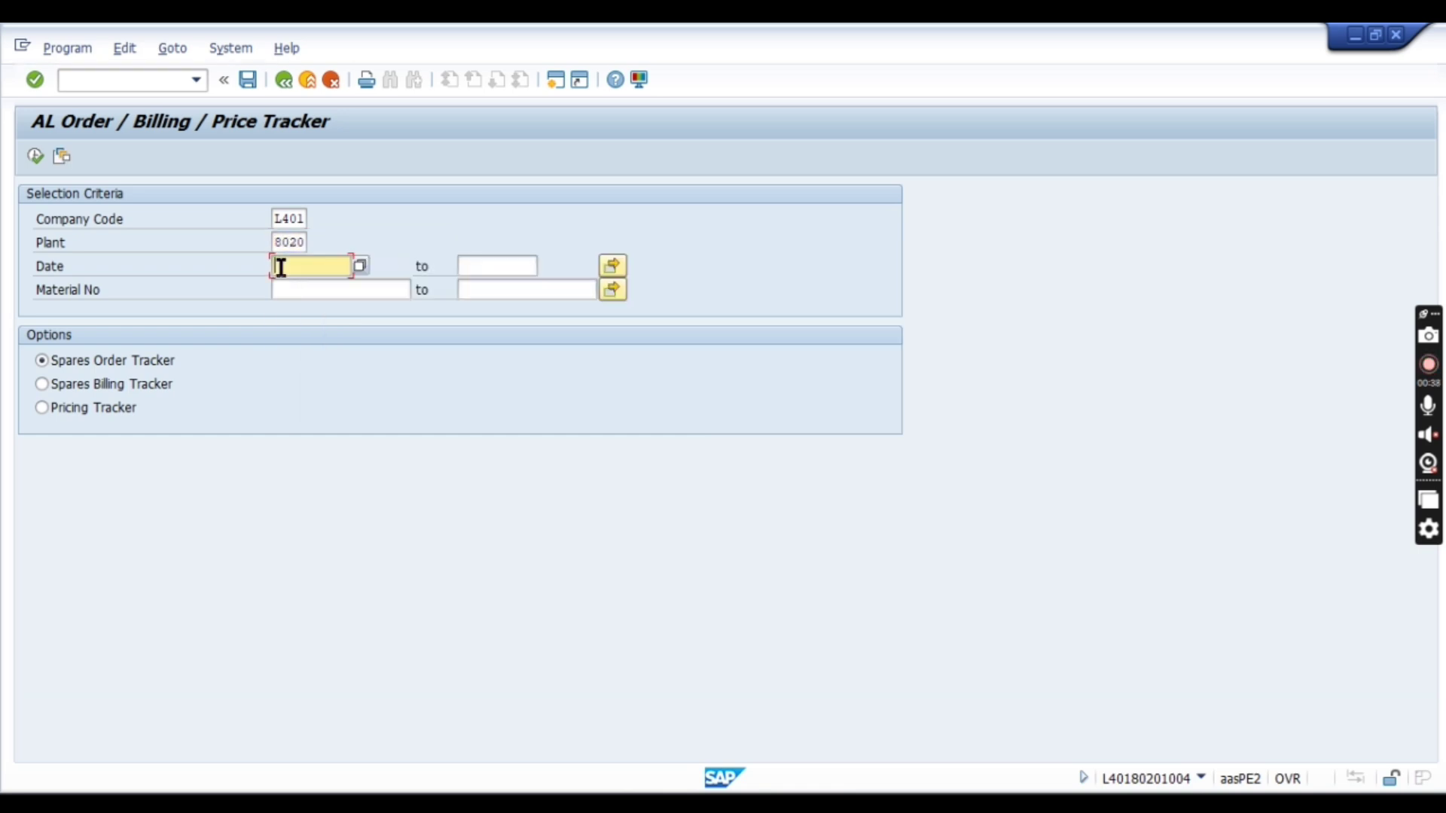
left_click(281, 267)
type("01.")
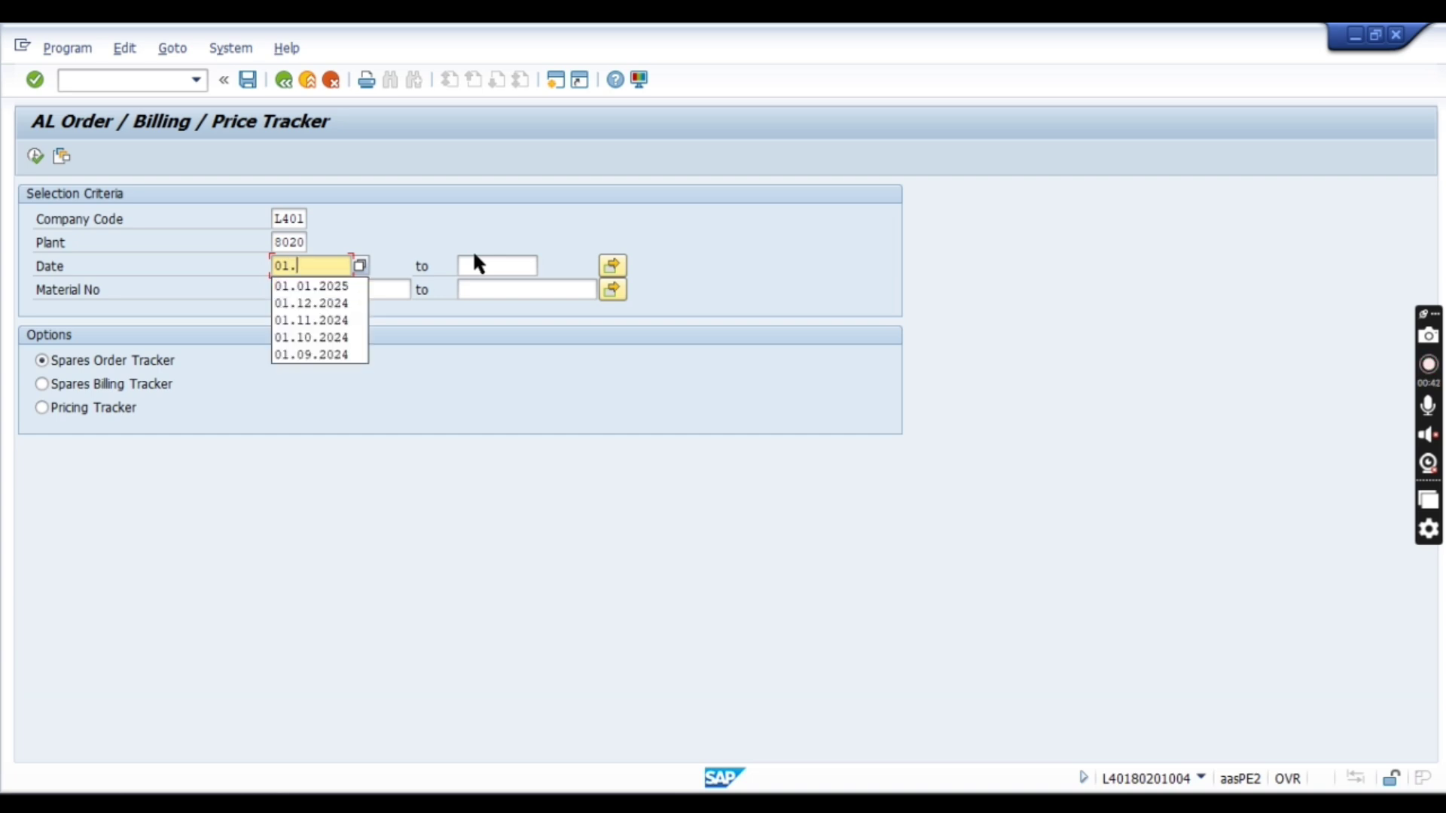
type("01.2025")
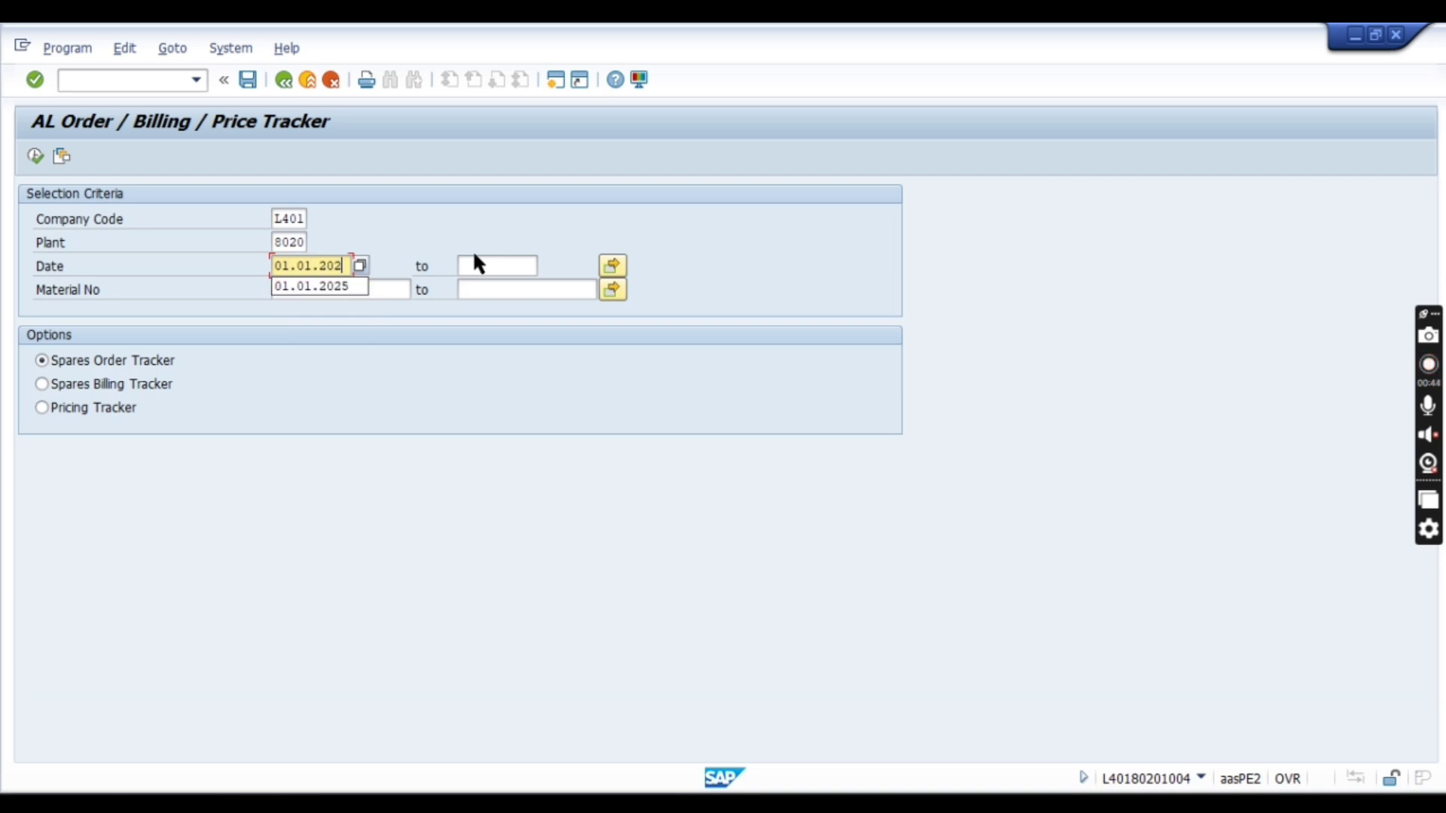
left_click(488, 268)
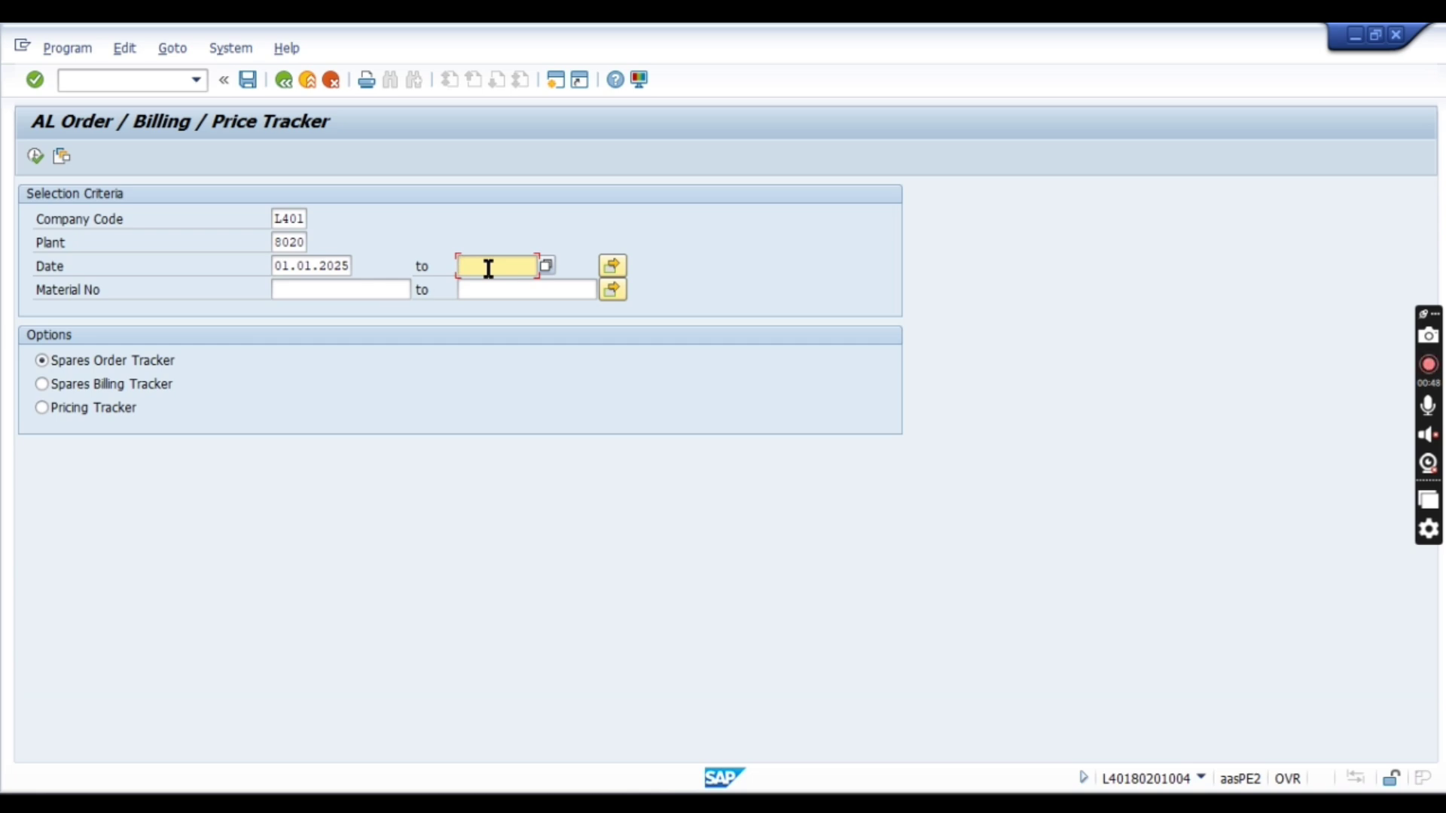
type("18.01.20")
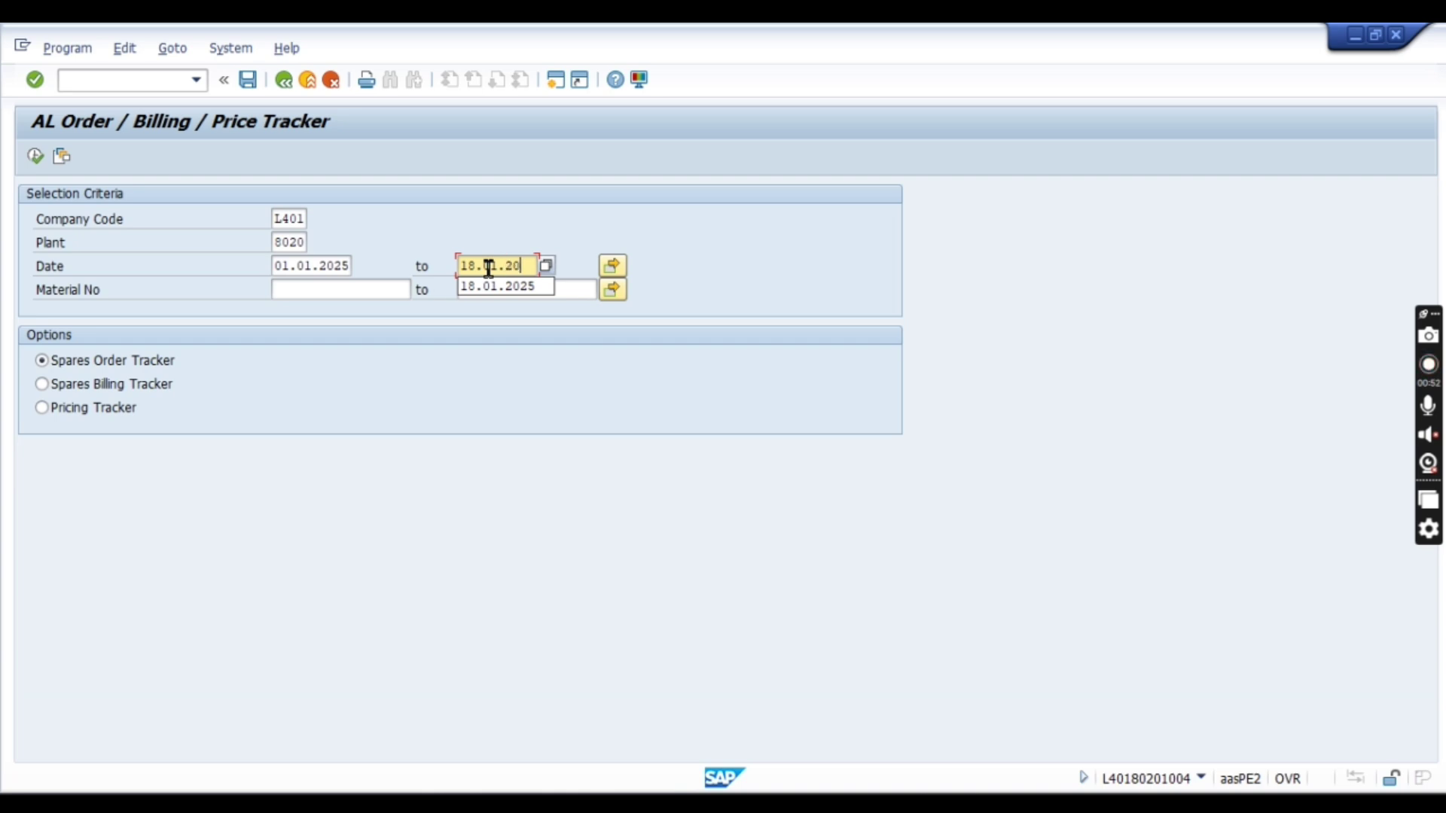
type("25")
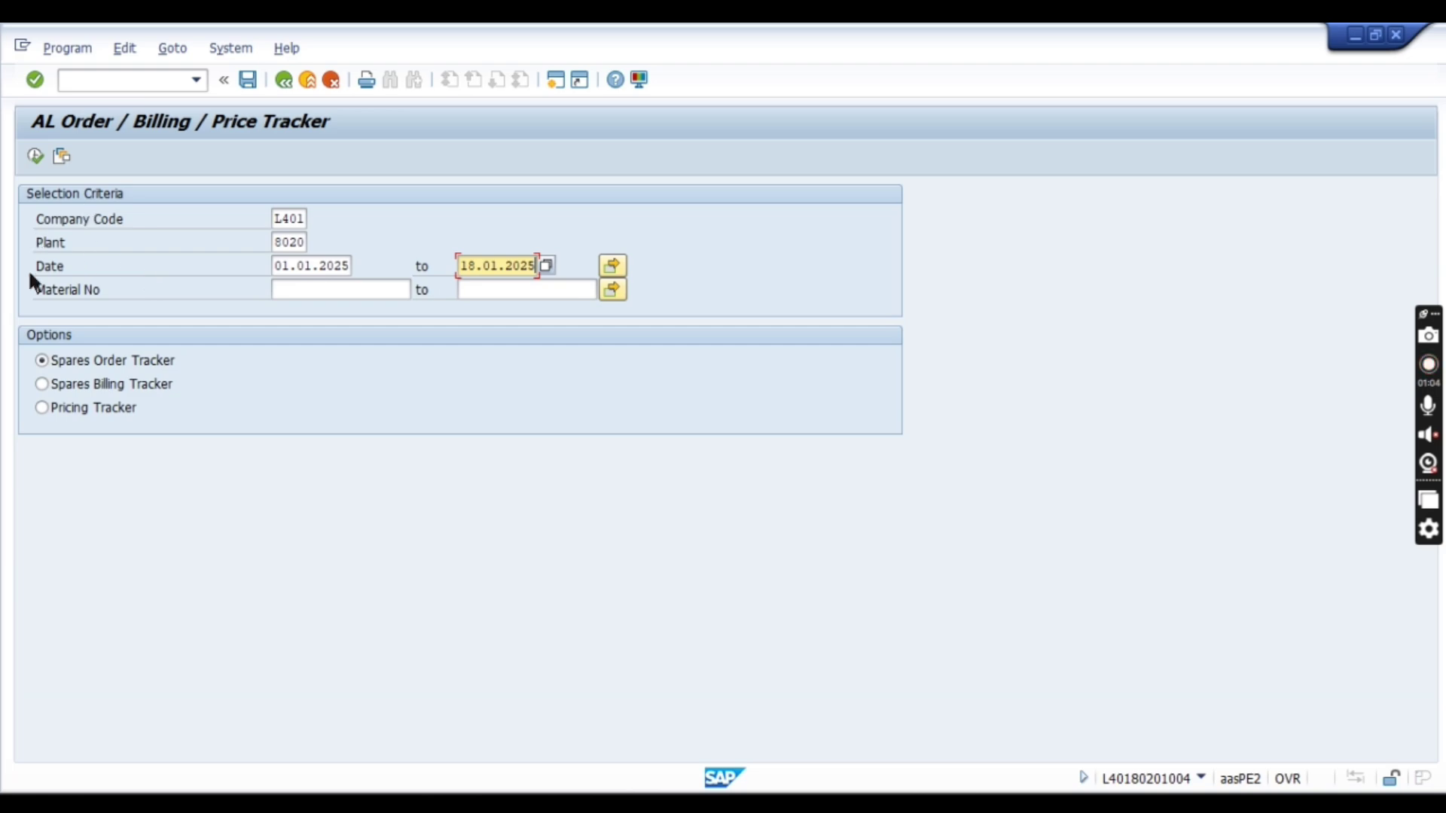
left_click(35, 156)
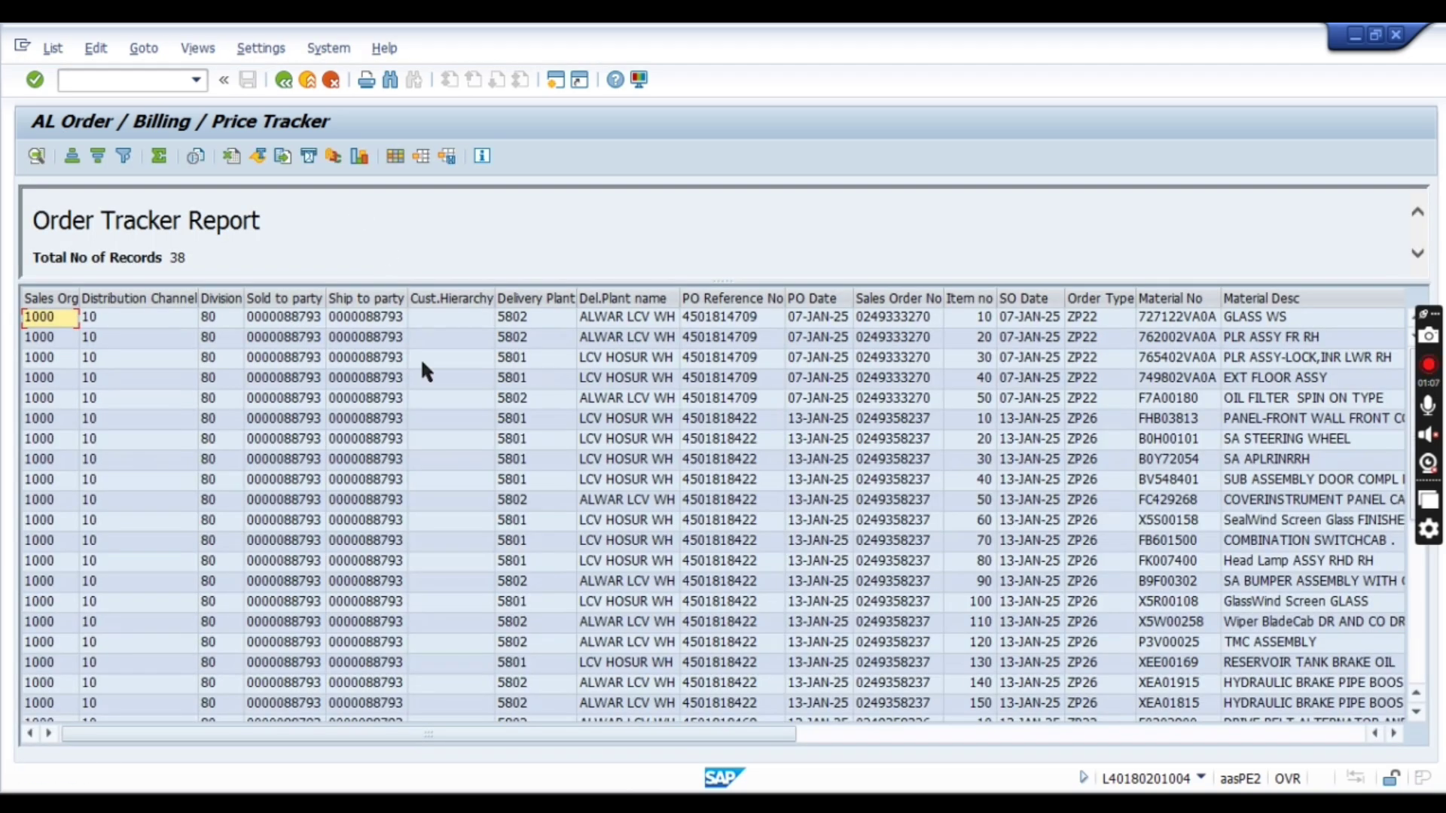
- Examine the first order record across its columns, from delivery plant name through the quantities to the Status
left_click(642, 319)
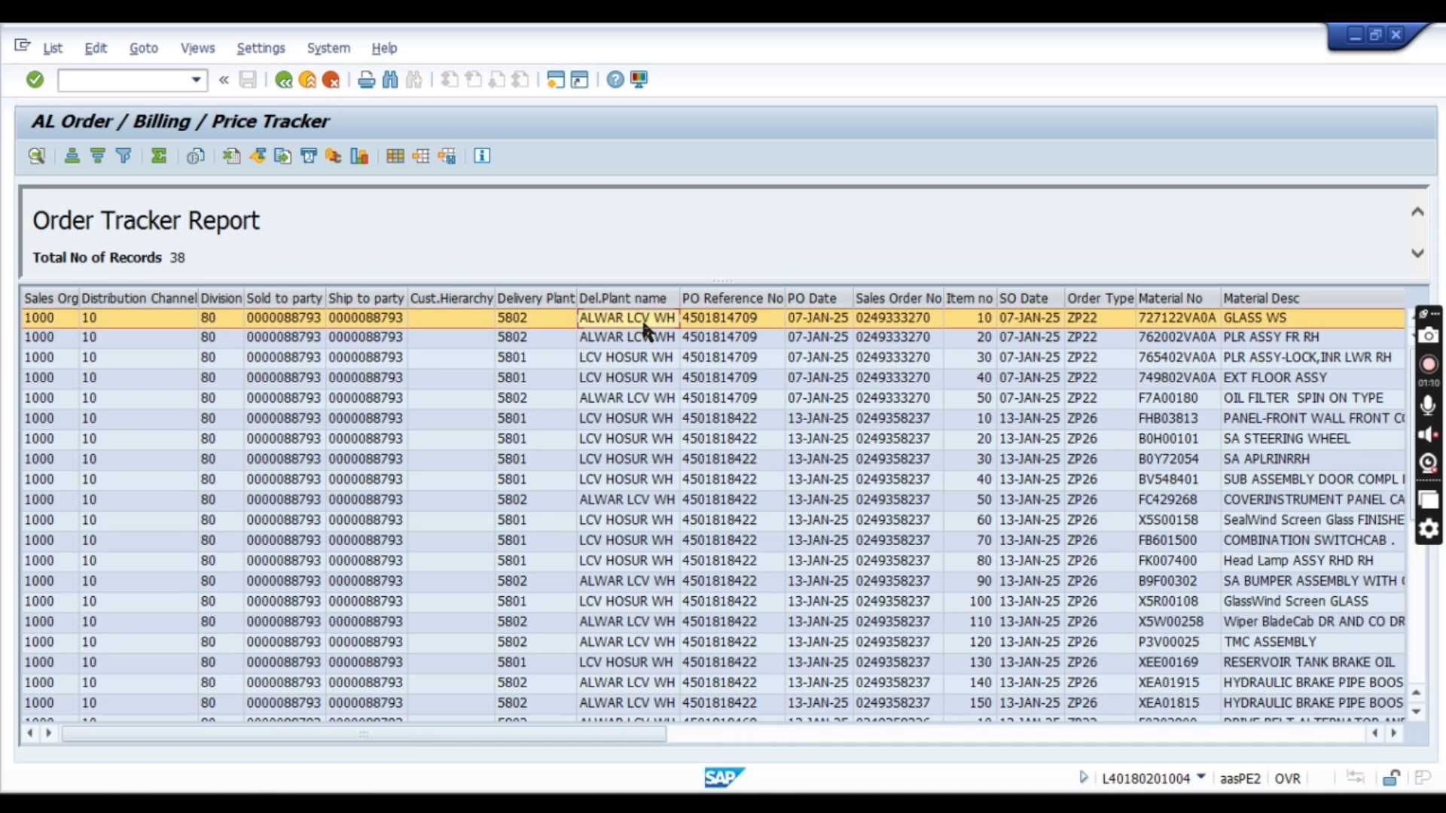
key("Right")
key("Right")
key("Right")
key("Right")
key("Right")
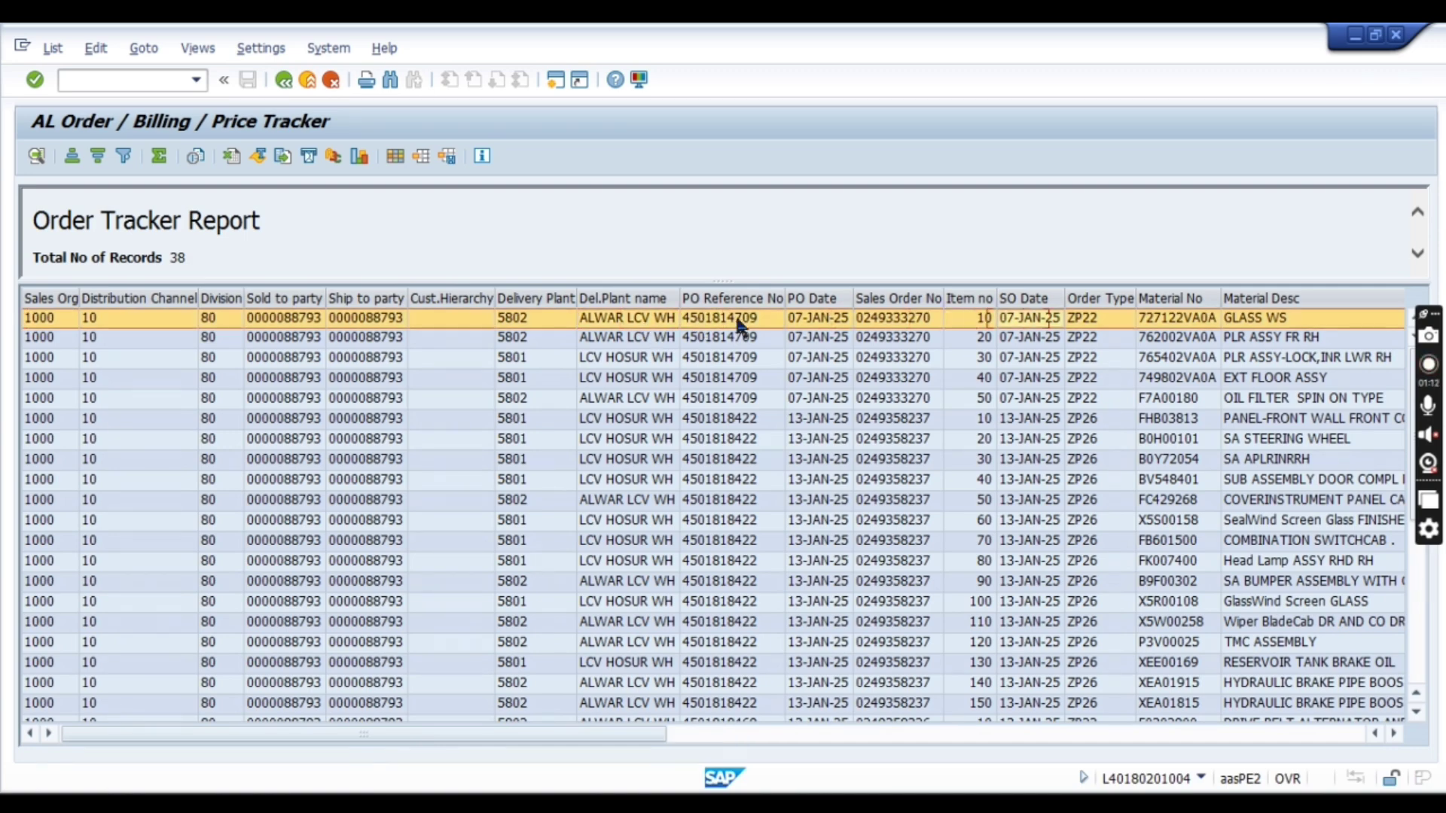
key("Right")
key("Right")
key("Right")
key("Right")
key("Right")
key("Right")
key("Right")
key("Right")
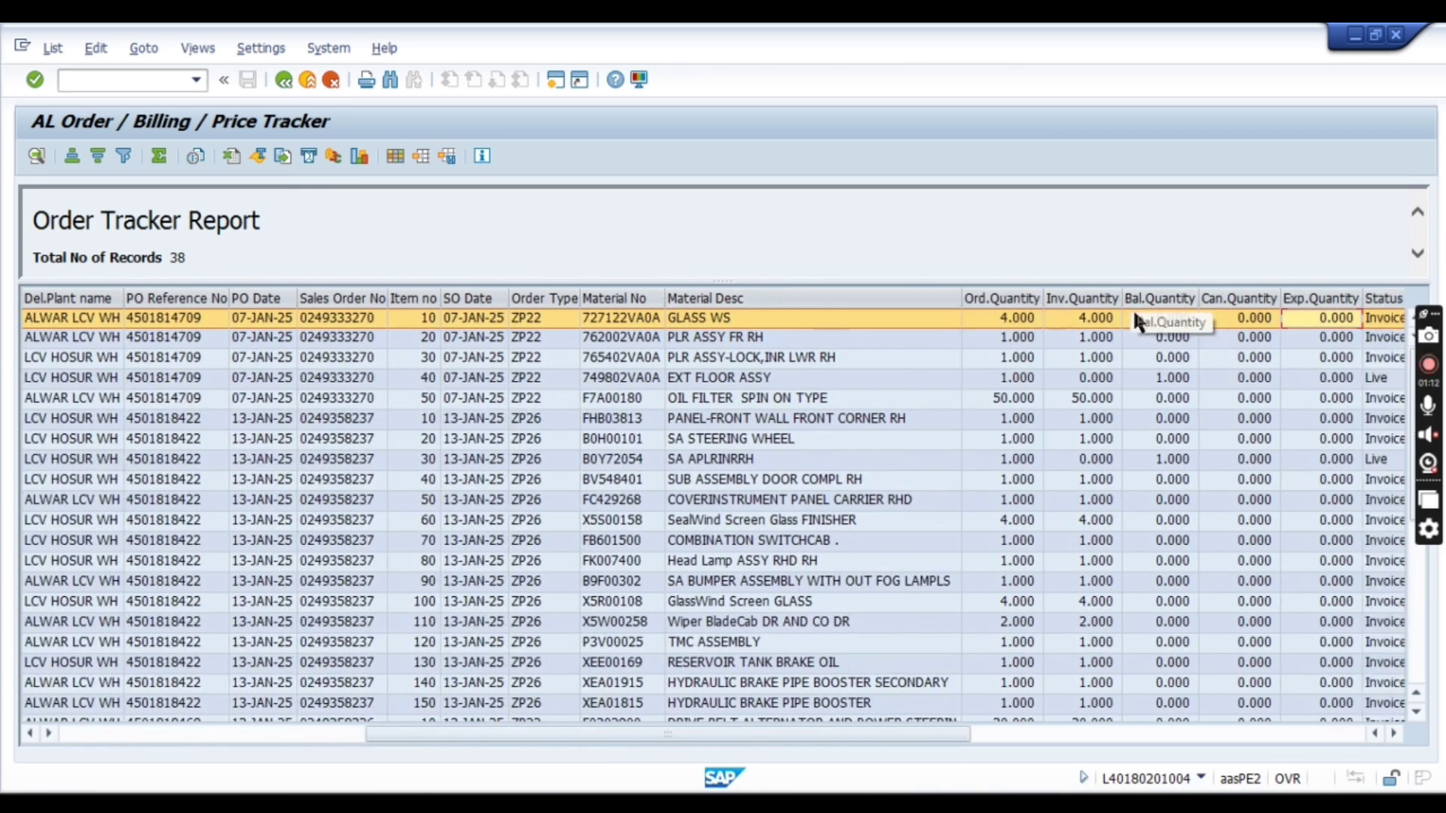
key("Right")
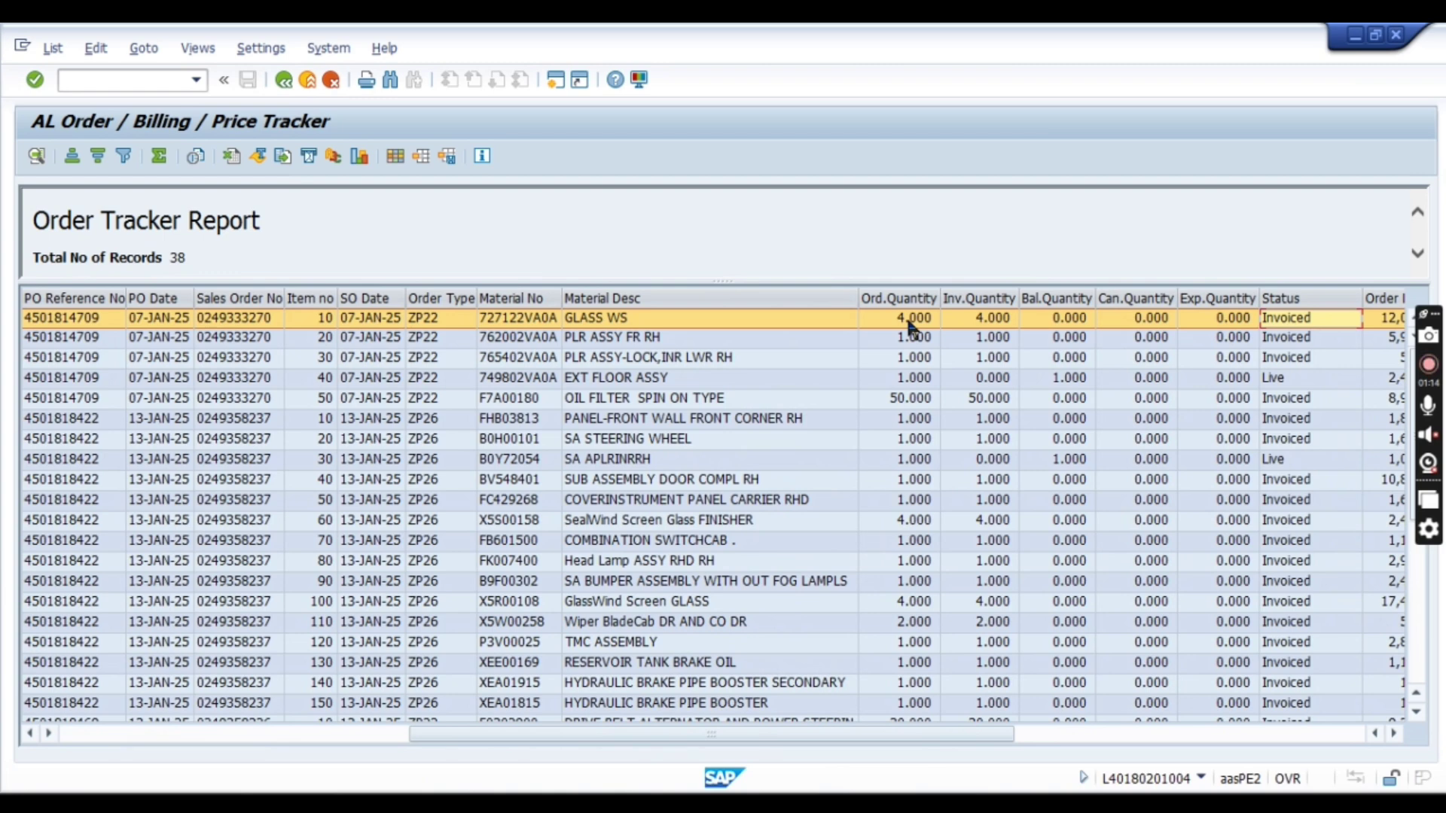
- Filter the Order Tracker Report's Status column by the value Live
left_click(1298, 300)
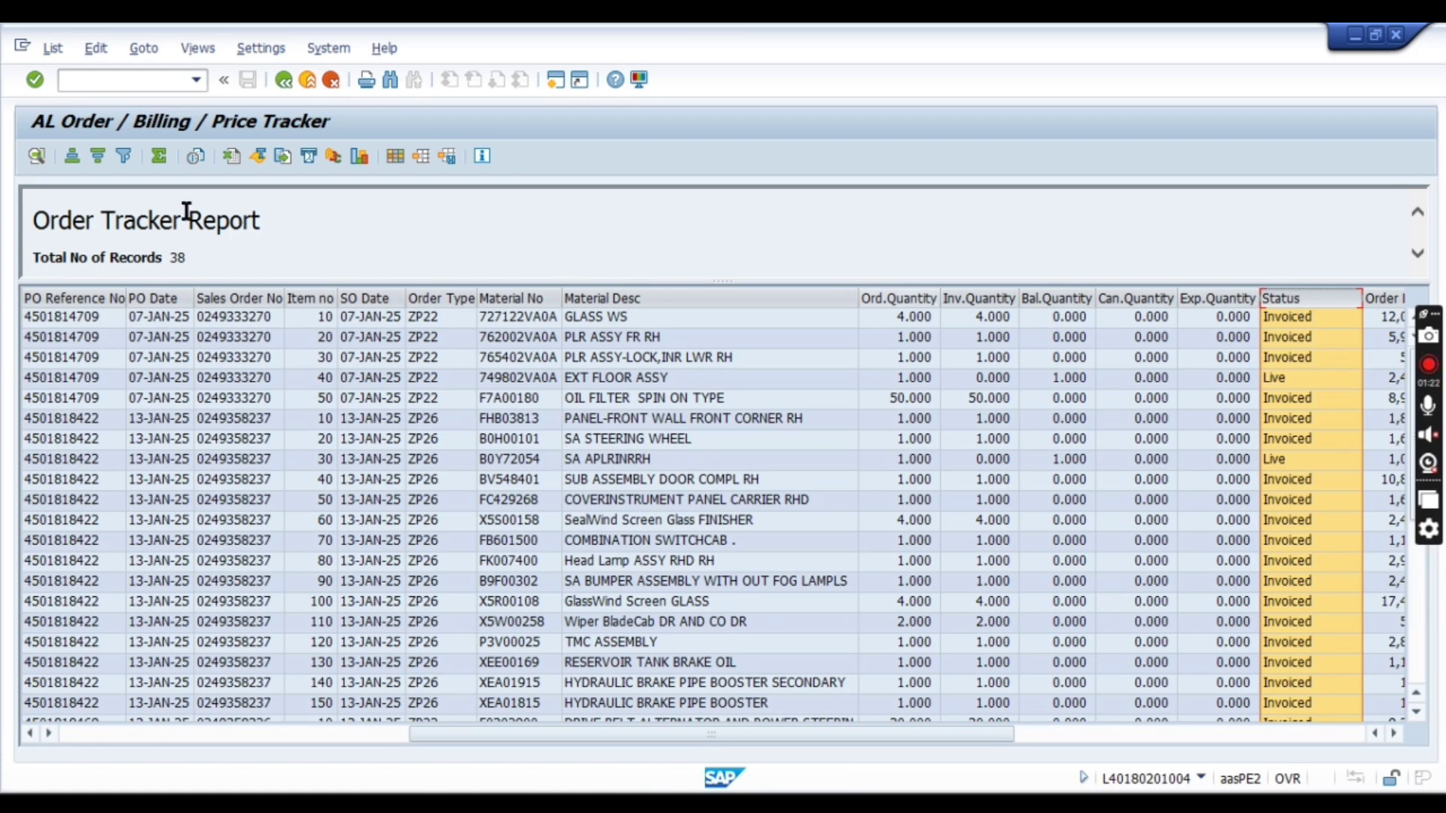
left_click(123, 156)
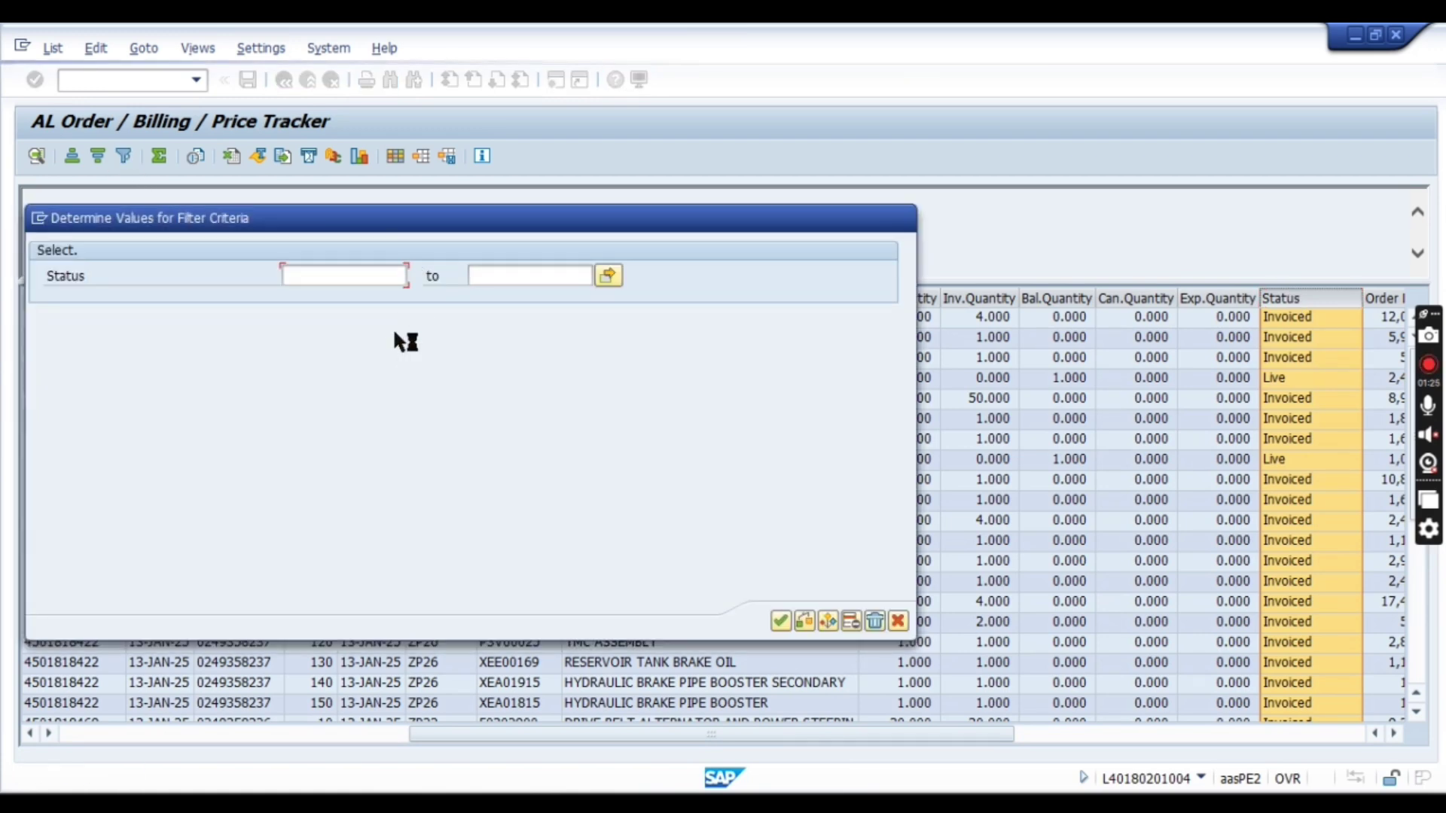
key("F4")
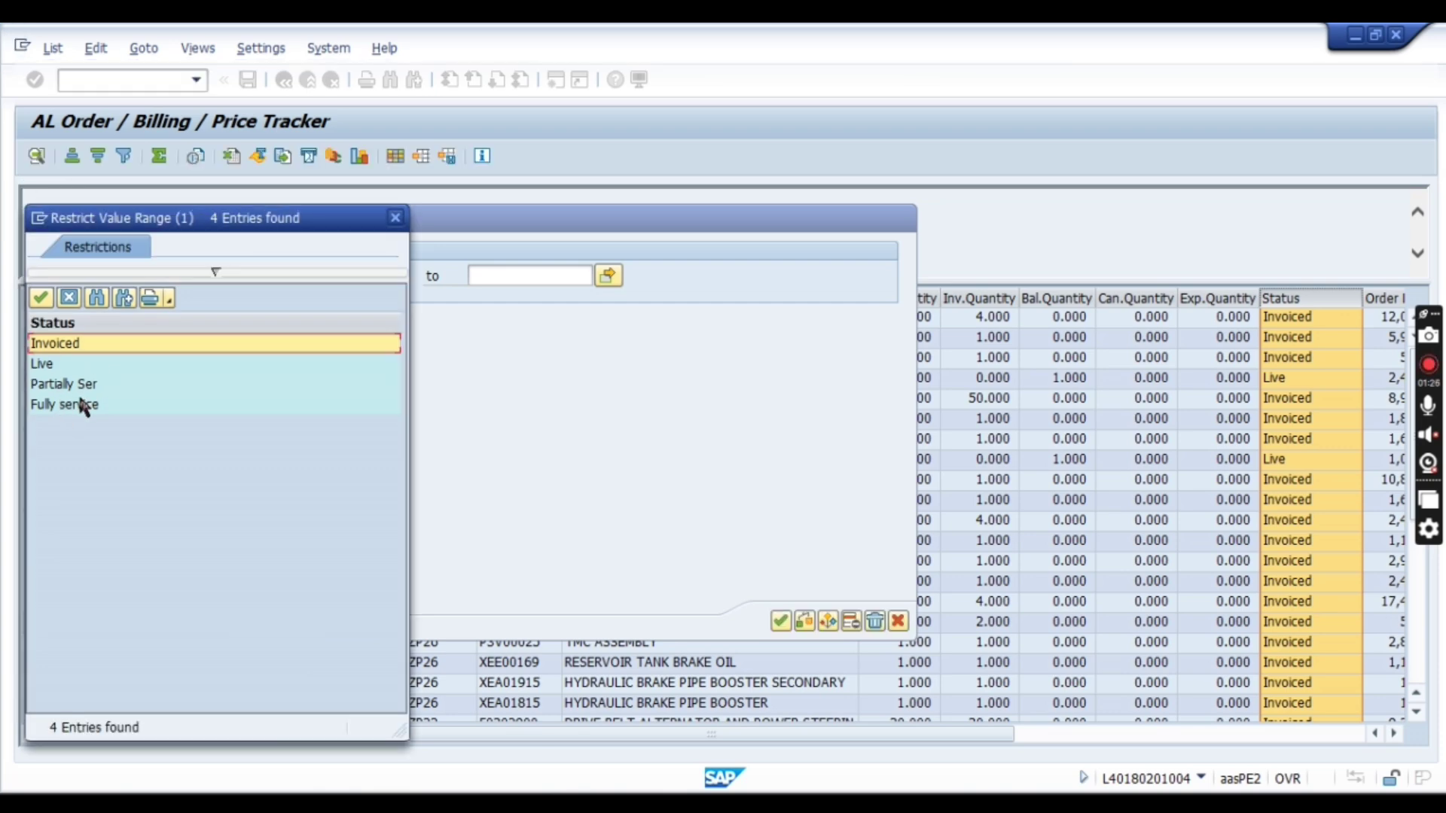
left_click(44, 363)
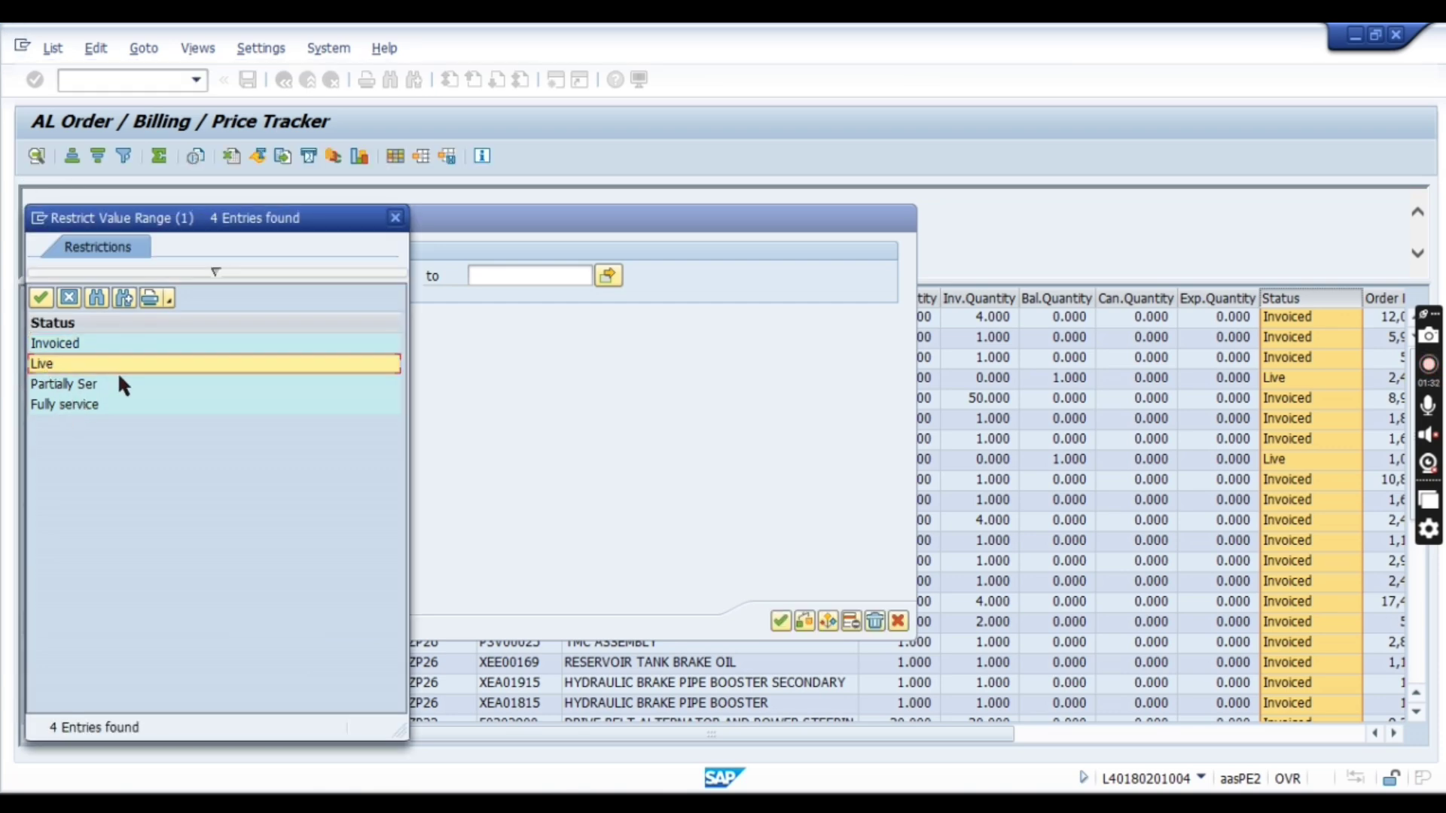
left_click(40, 297)
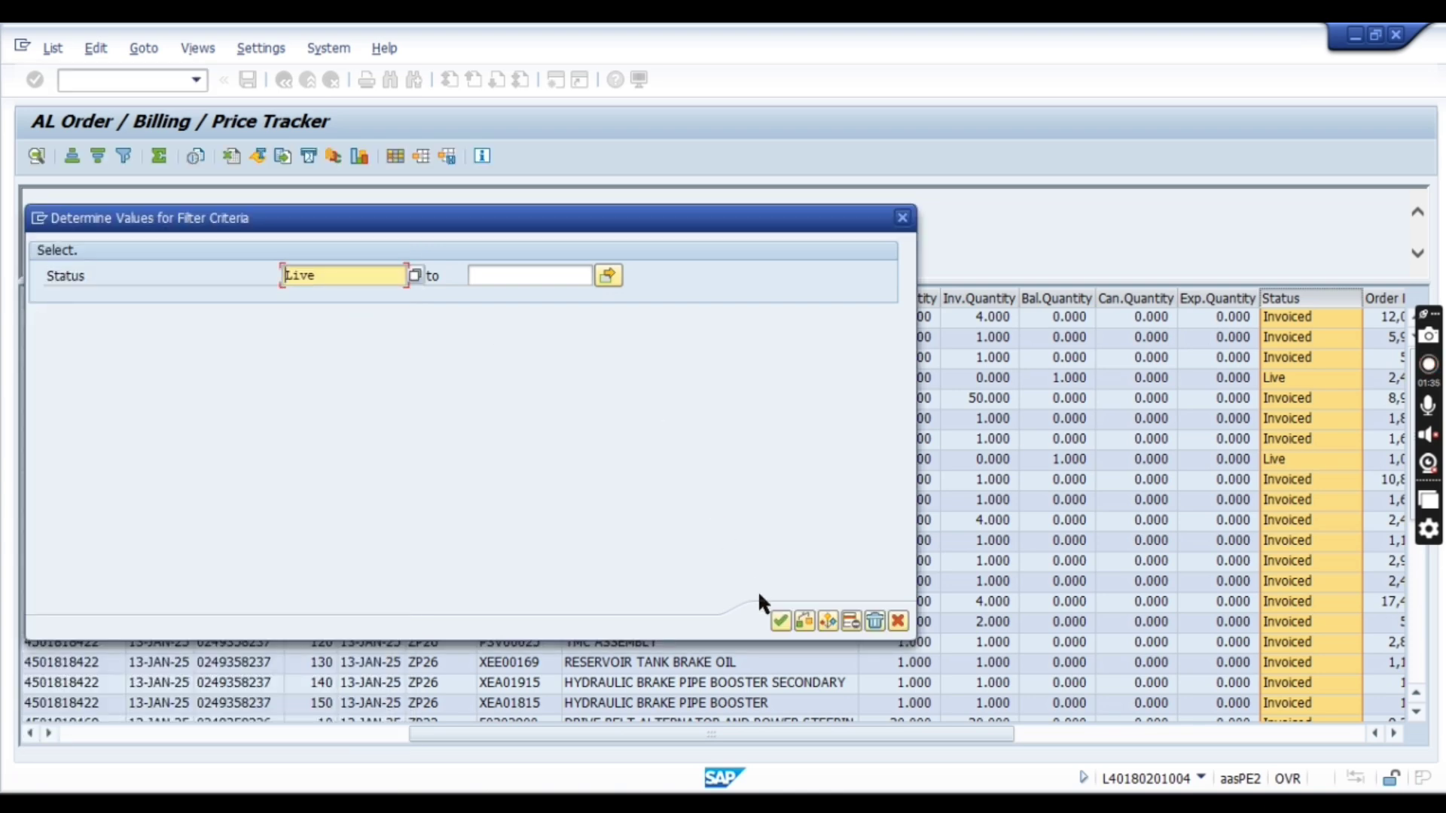
left_click(780, 621)
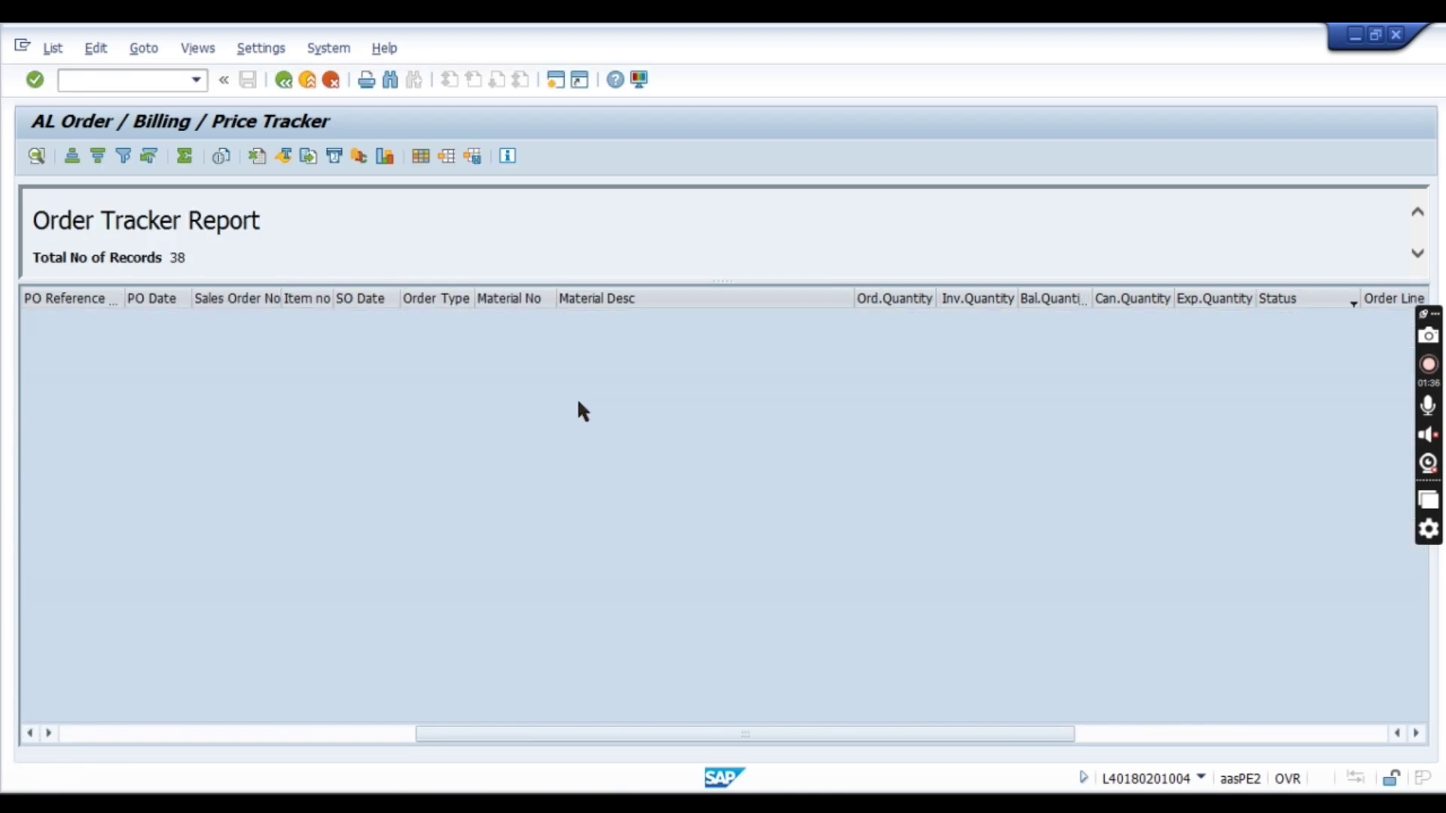
- Remove the Status filter from the Order Tracker Report and select the first record's status cell
left_click(1347, 300)
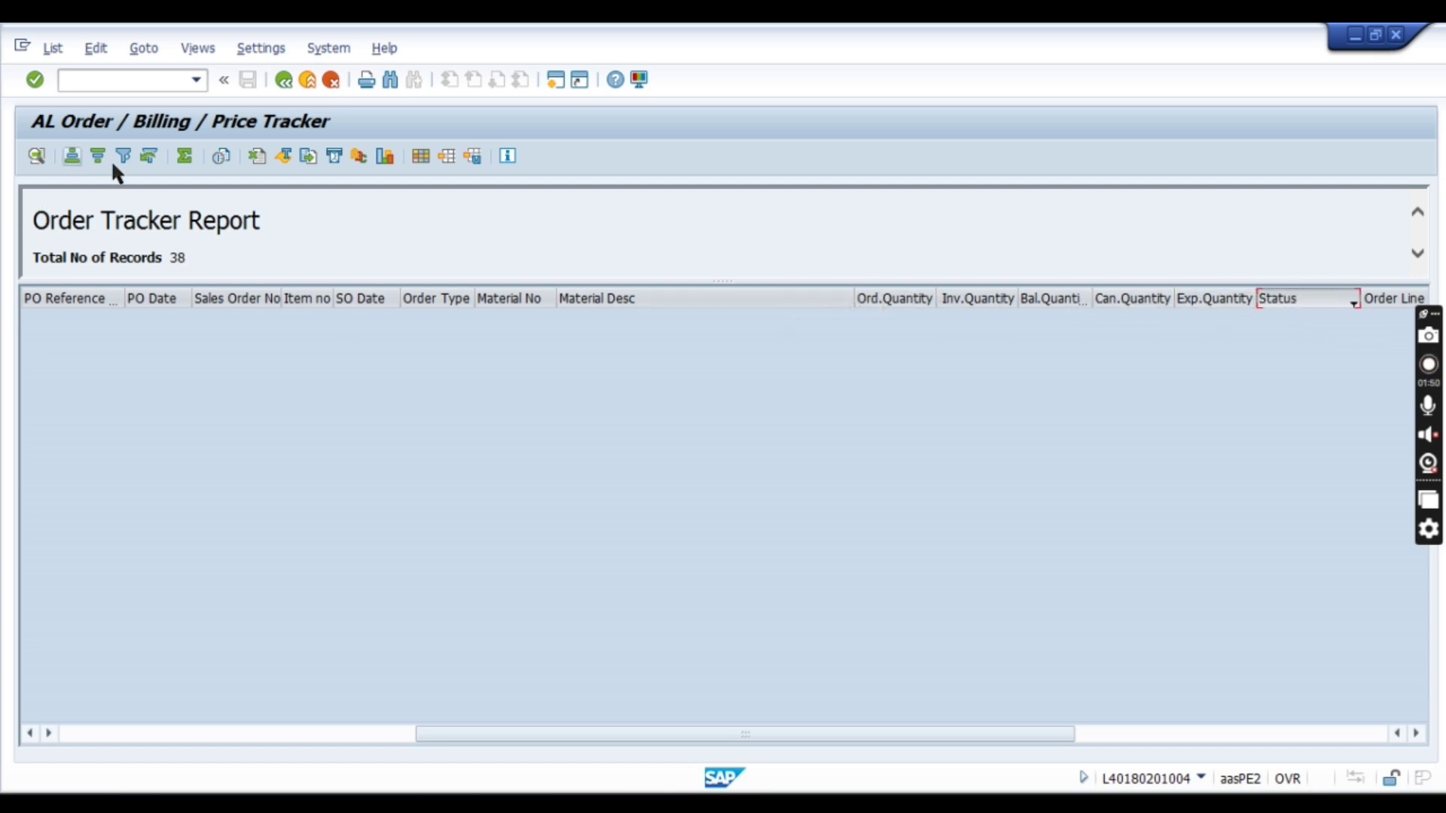
left_click(148, 156)
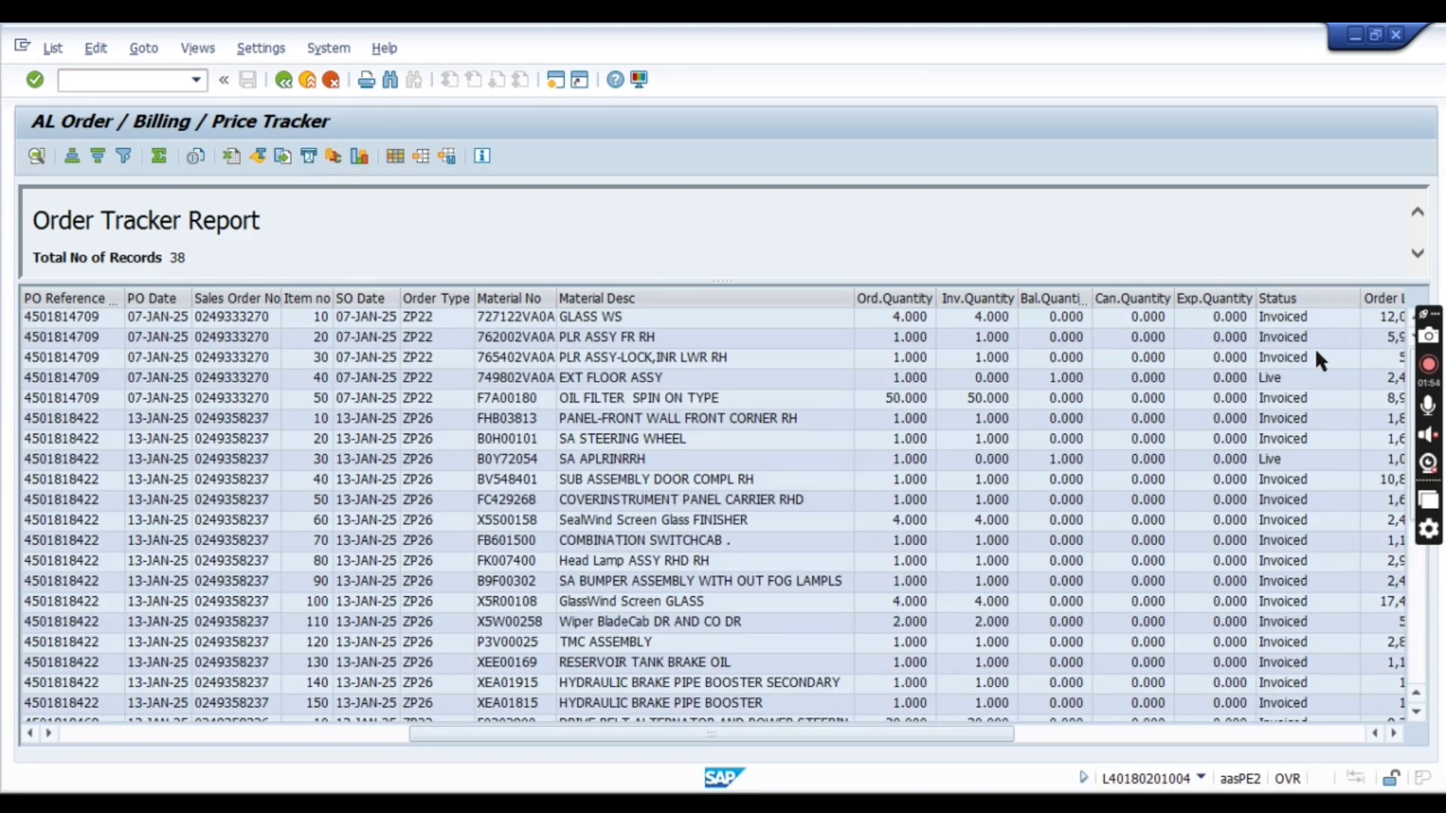
left_click(1297, 317)
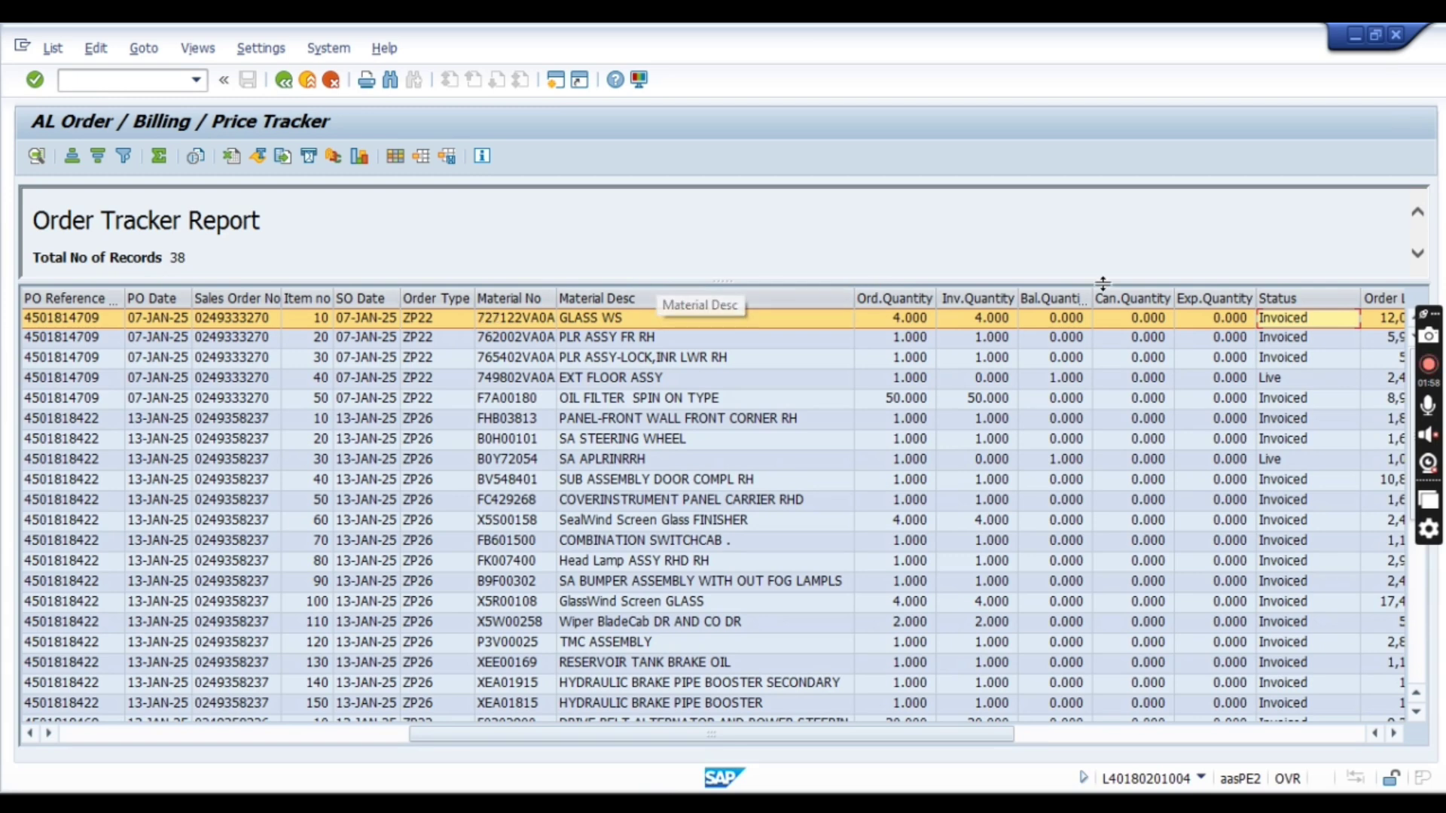
- Reapply a filter on the Status column, choosing Live from the list of possible values
left_click(1348, 291)
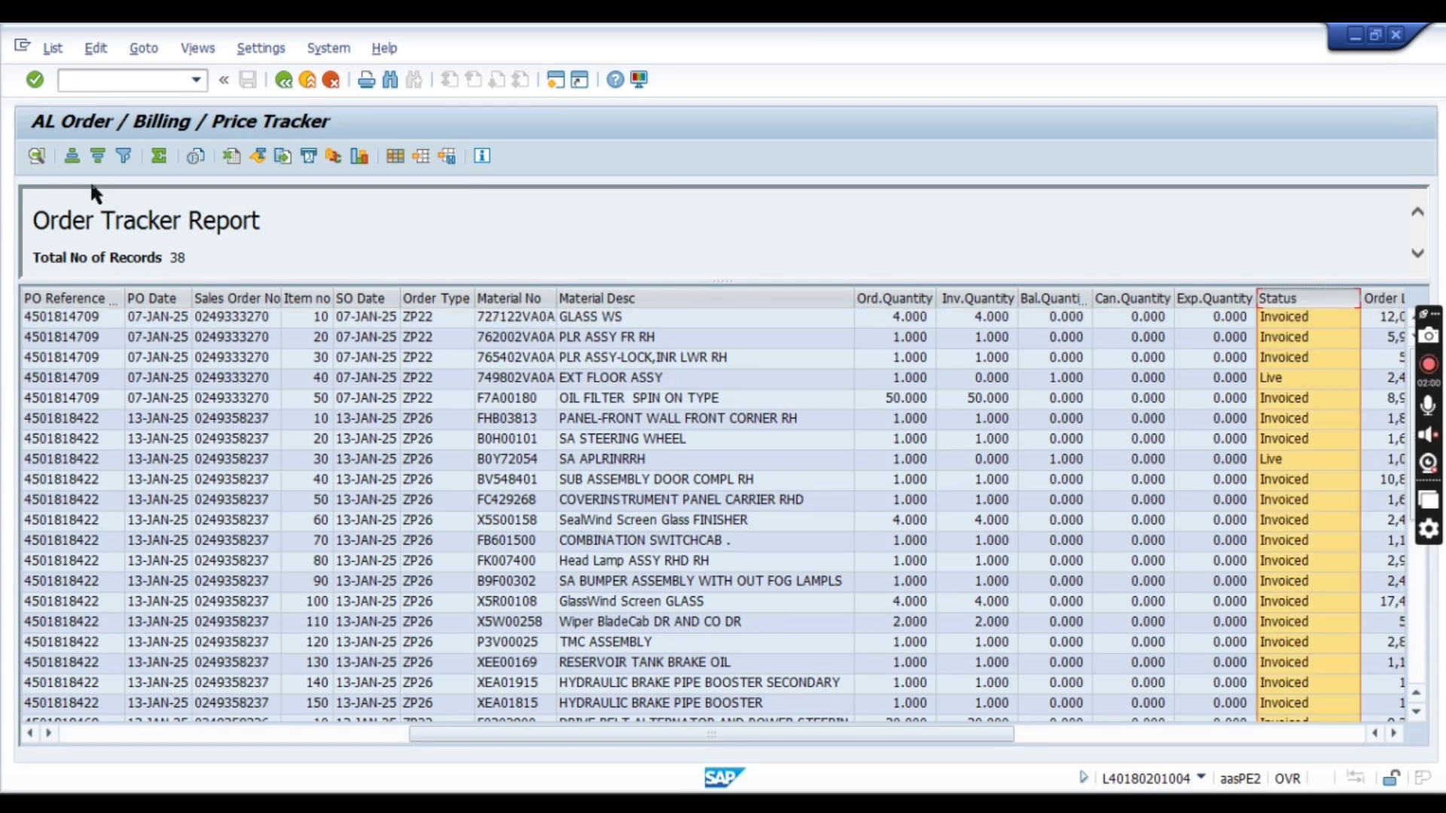
left_click(123, 156)
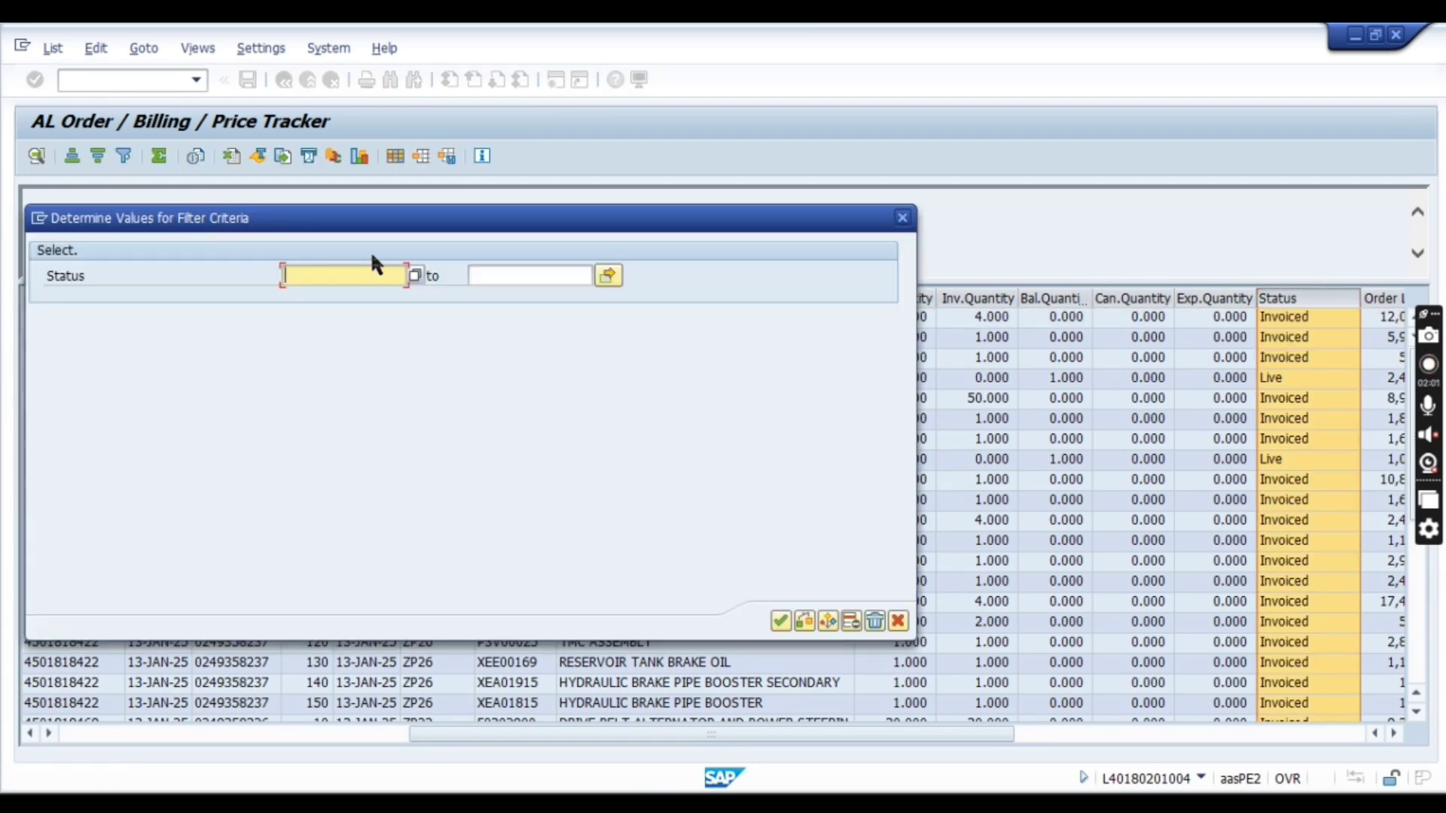
left_click(412, 275)
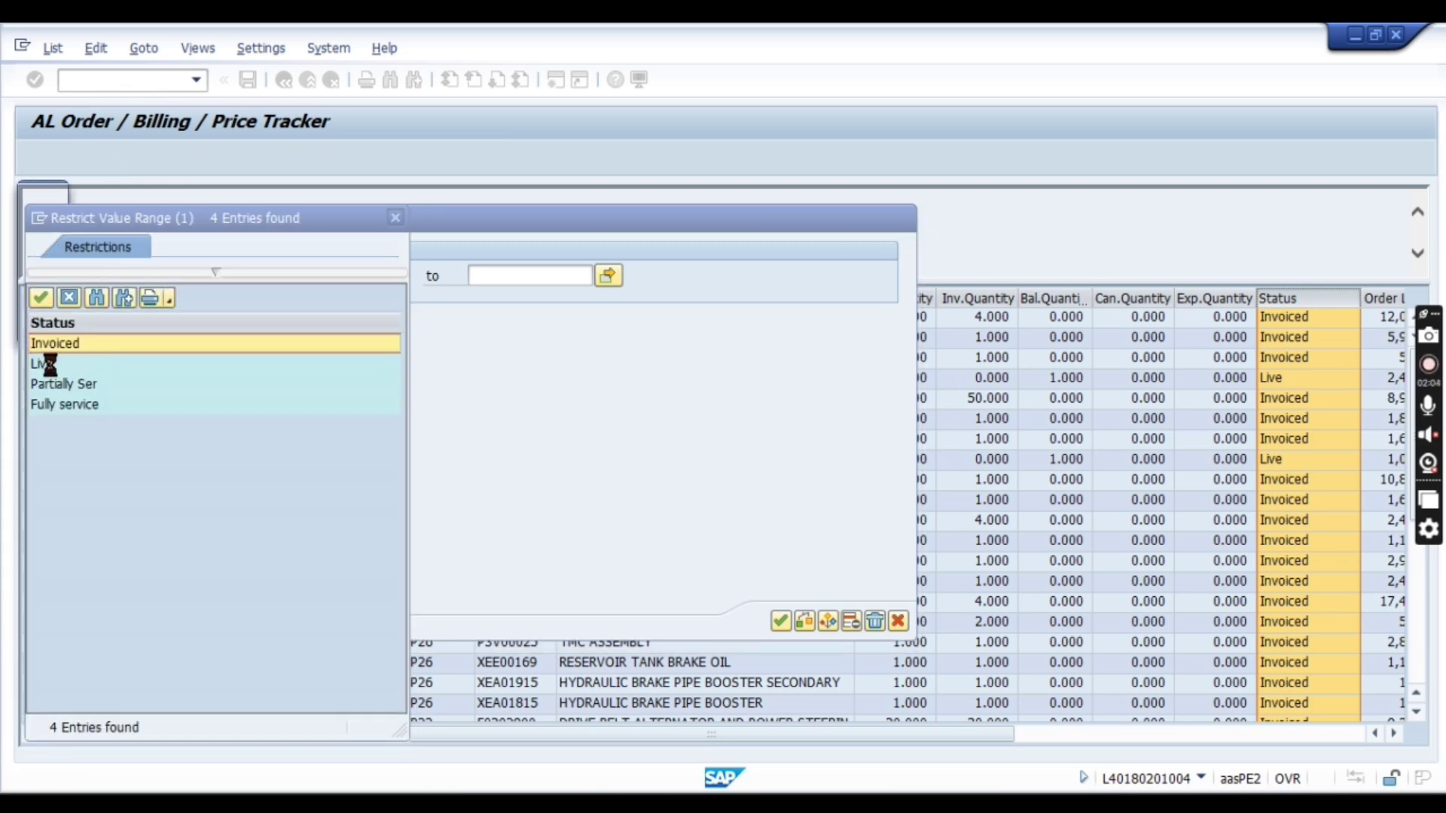
left_click(47, 365)
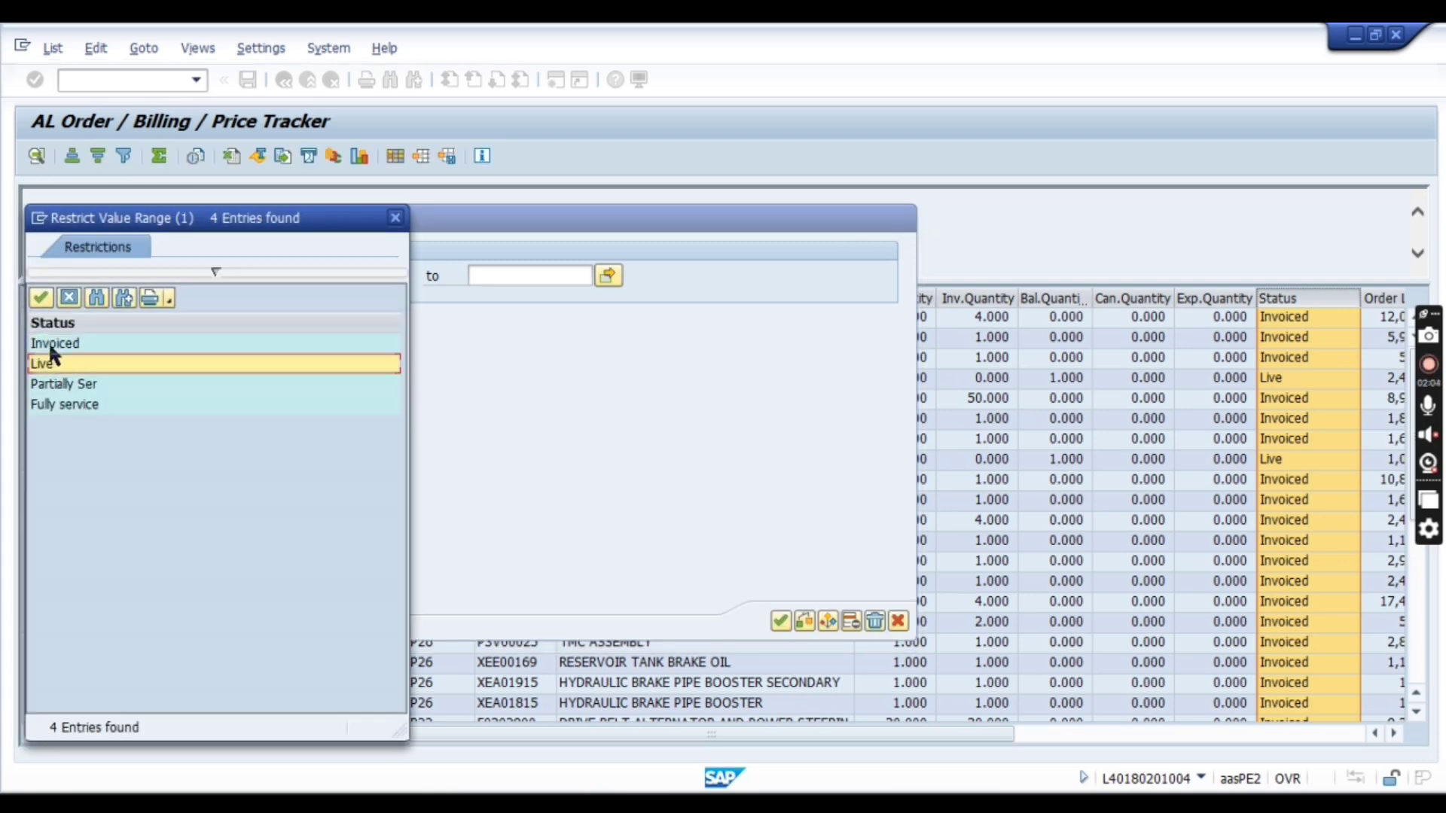
left_click(42, 299)
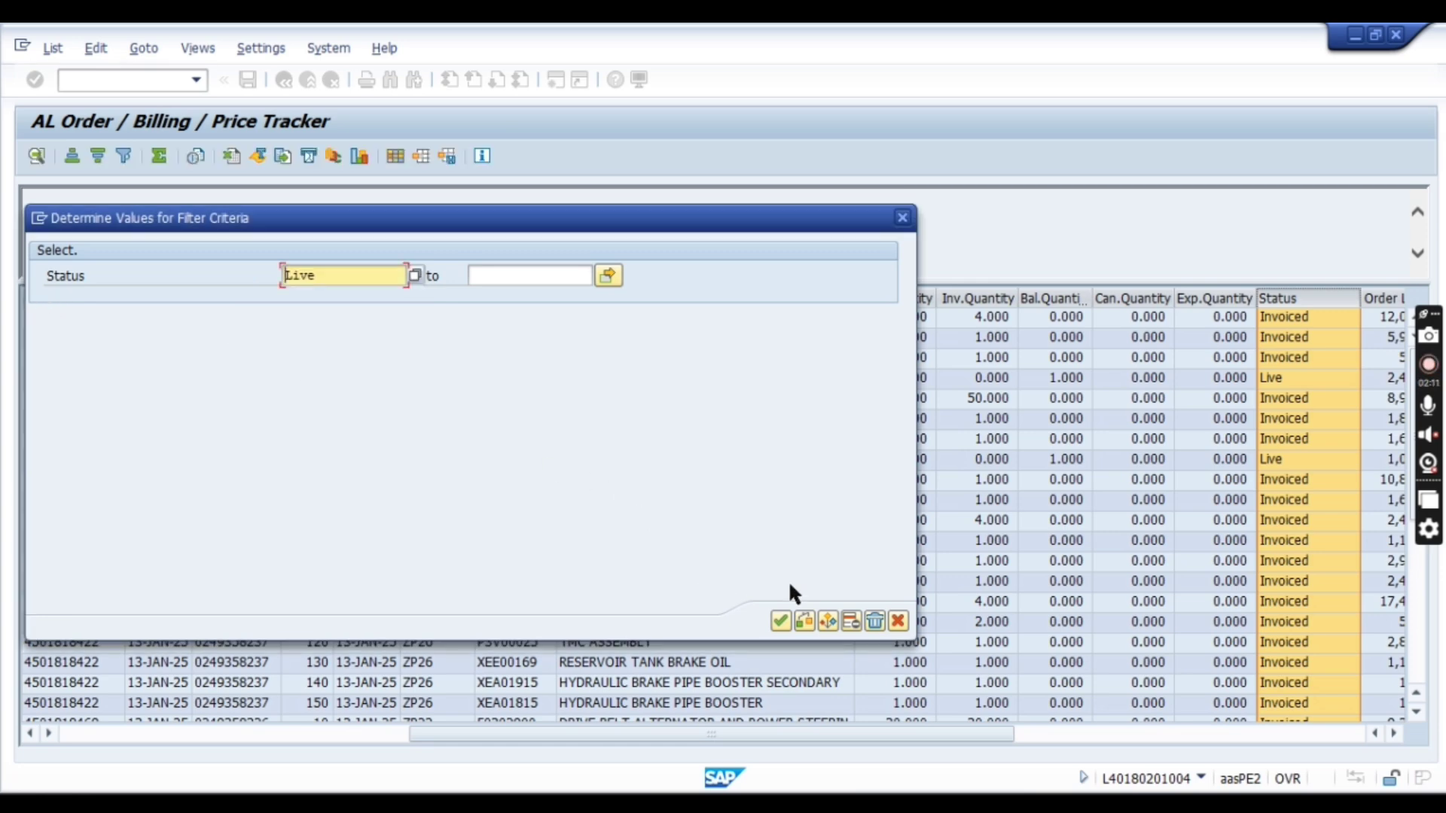
left_click(782, 621)
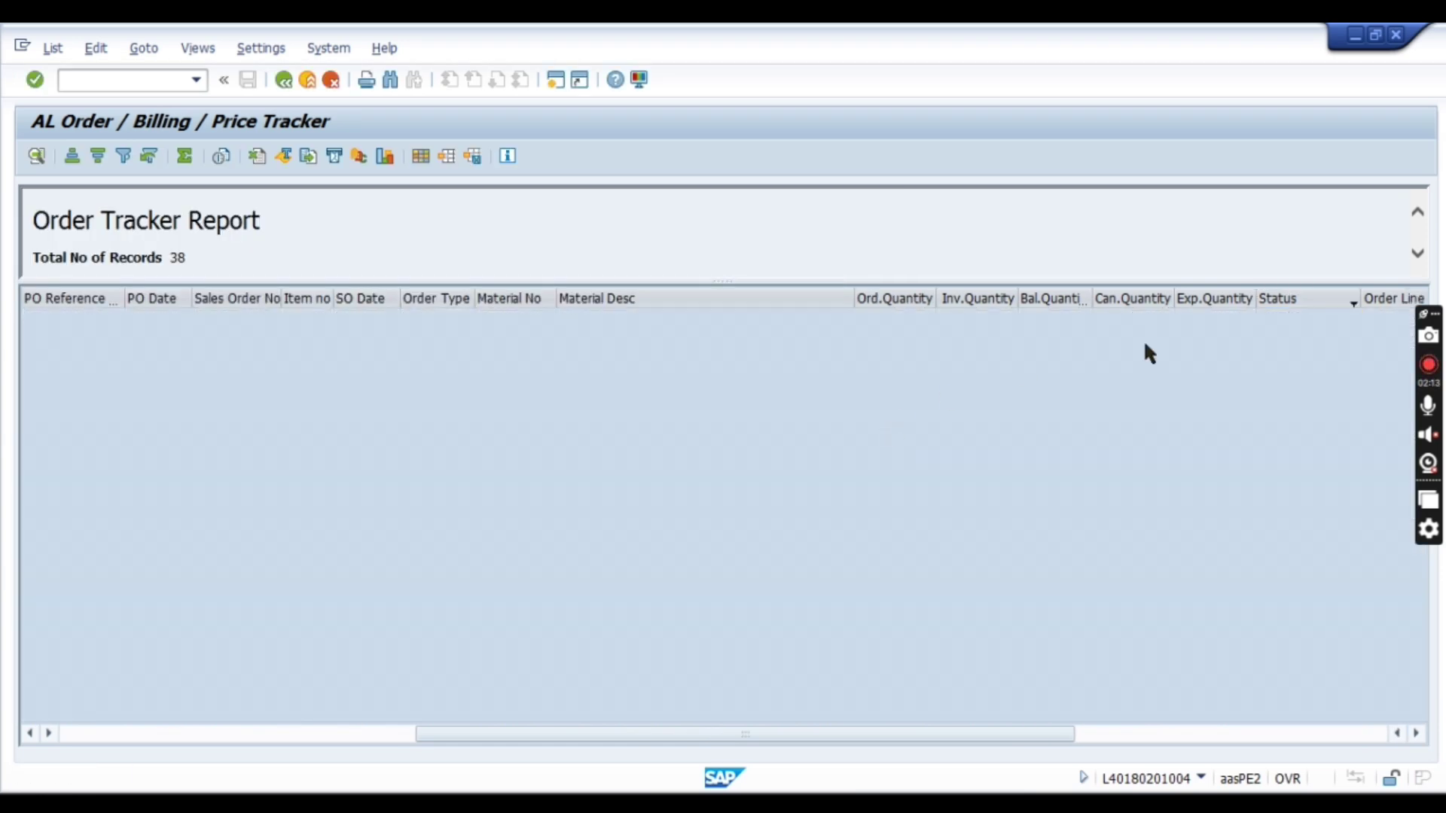
- Clear the Live filter on the Status column and return to the tracker's selection screen
left_click(1325, 295)
left_click_drag(1330, 299, 1321, 303)
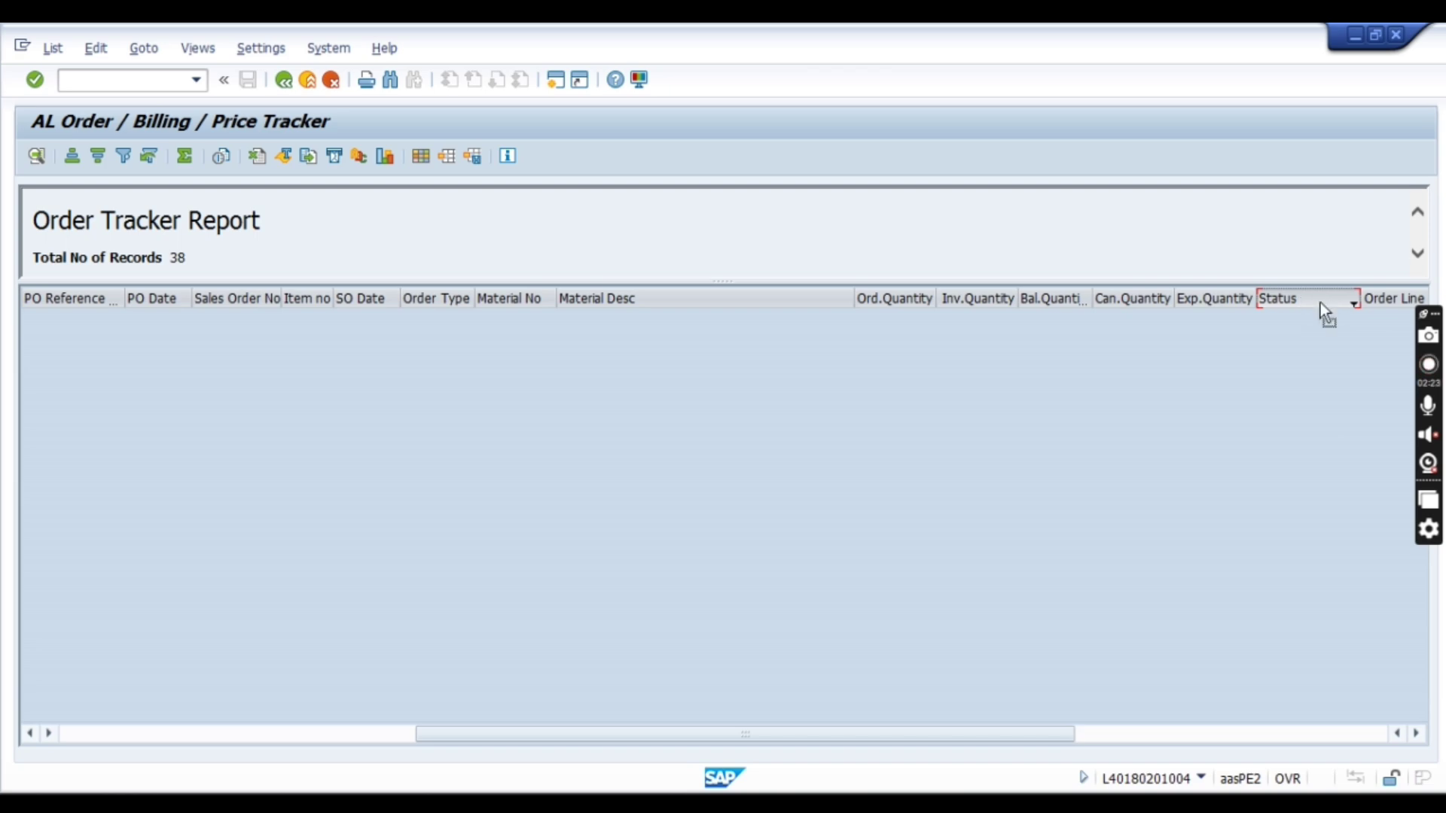
left_click(146, 158)
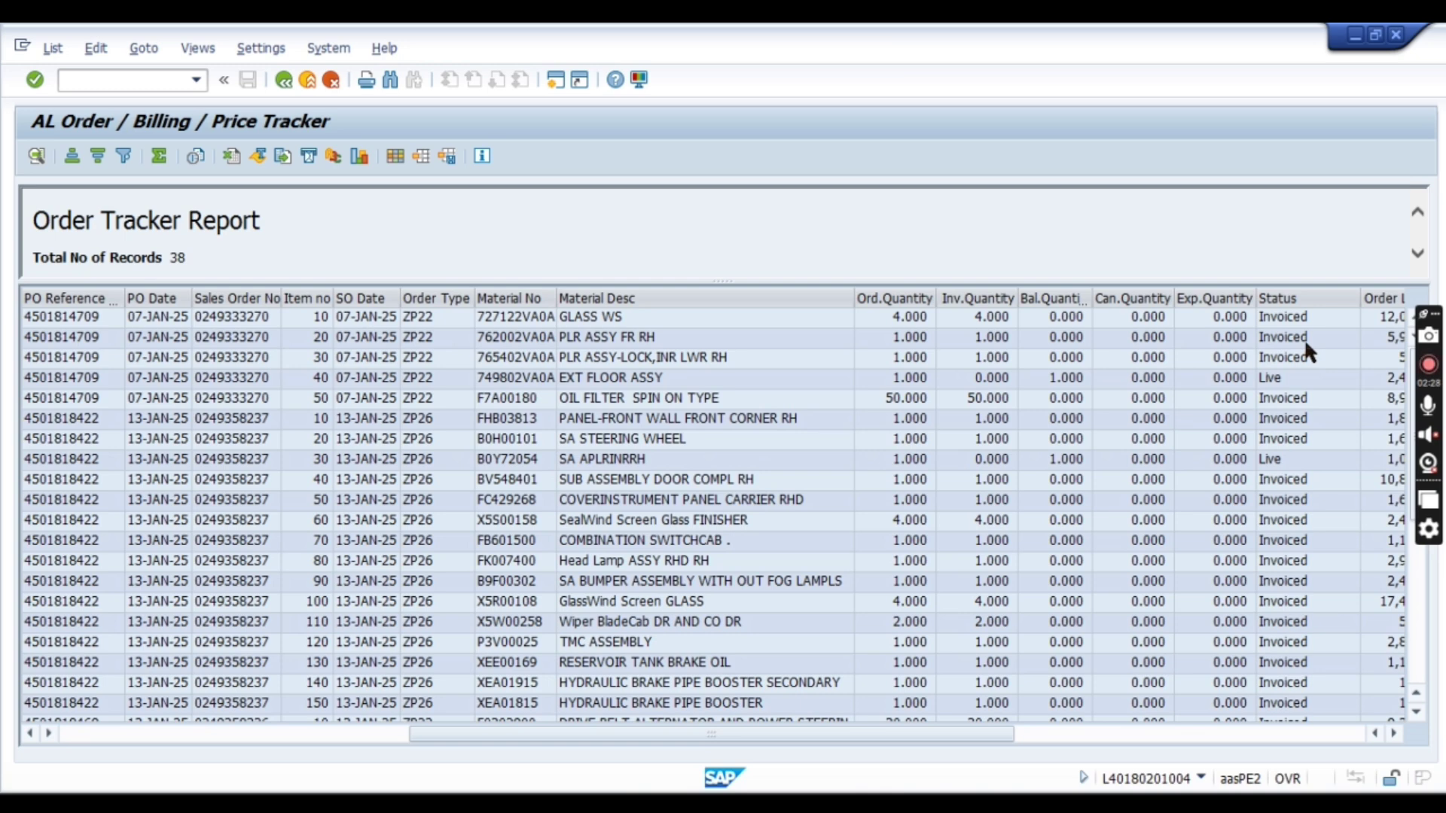
left_click(280, 81)
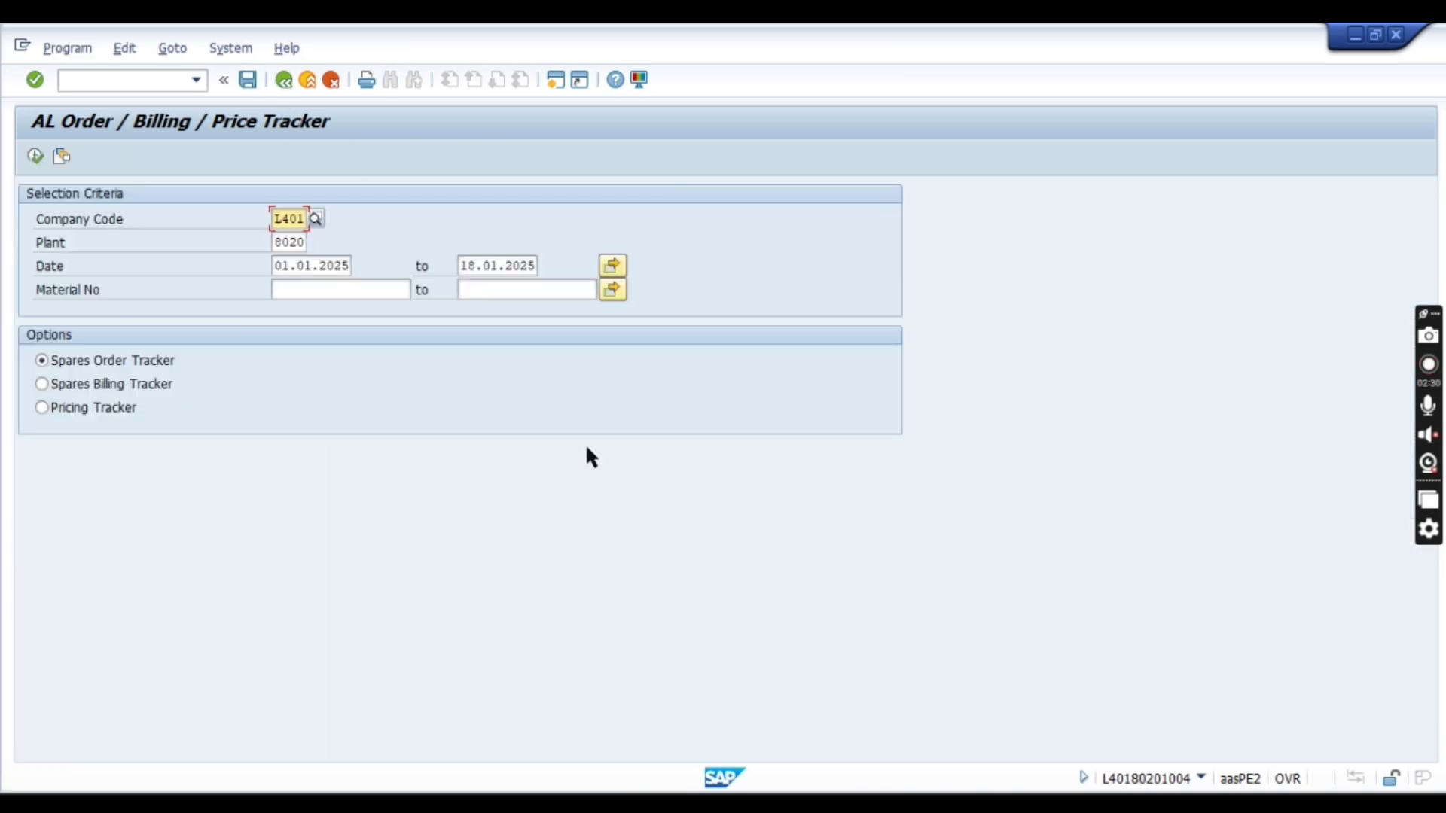
- Run the Spares Billing Tracker report and go through the first record's invoice number, billing order, billing date and billing type
left_click(51, 381)
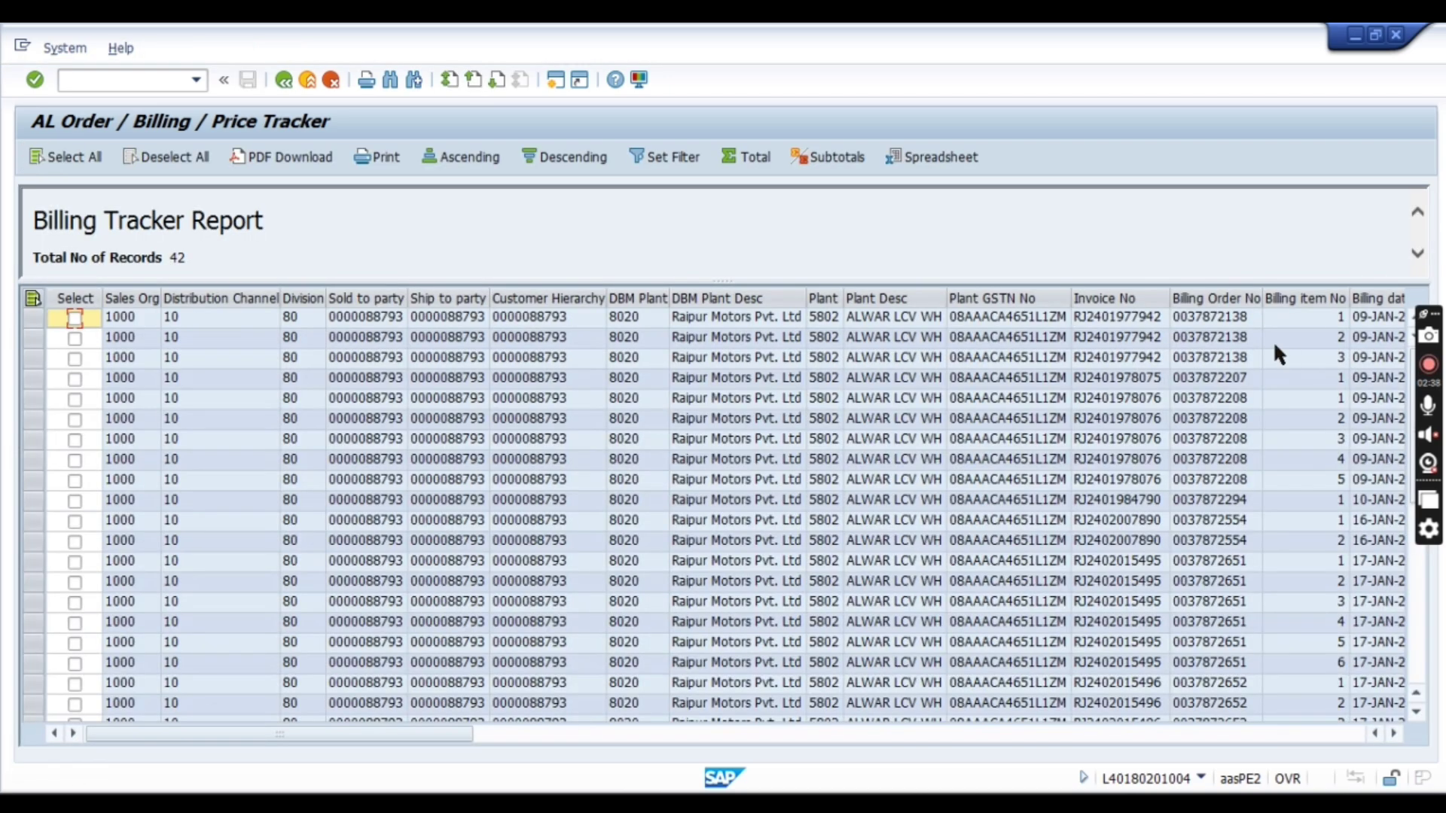
left_click(977, 320)
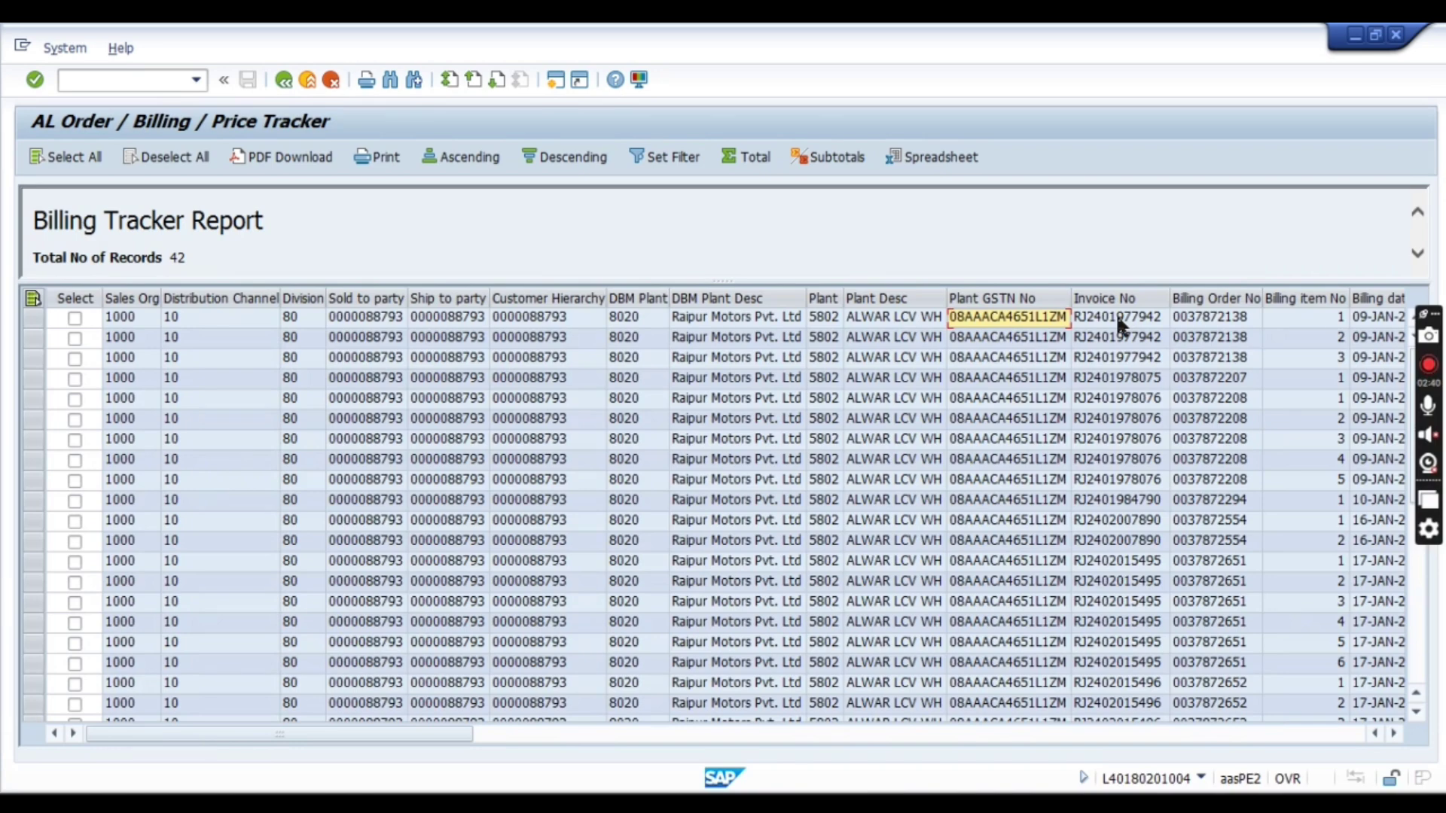
key("Right")
key("Right")
key("Right")
key("Right")
key("Right")
key("Right")
key("Right")
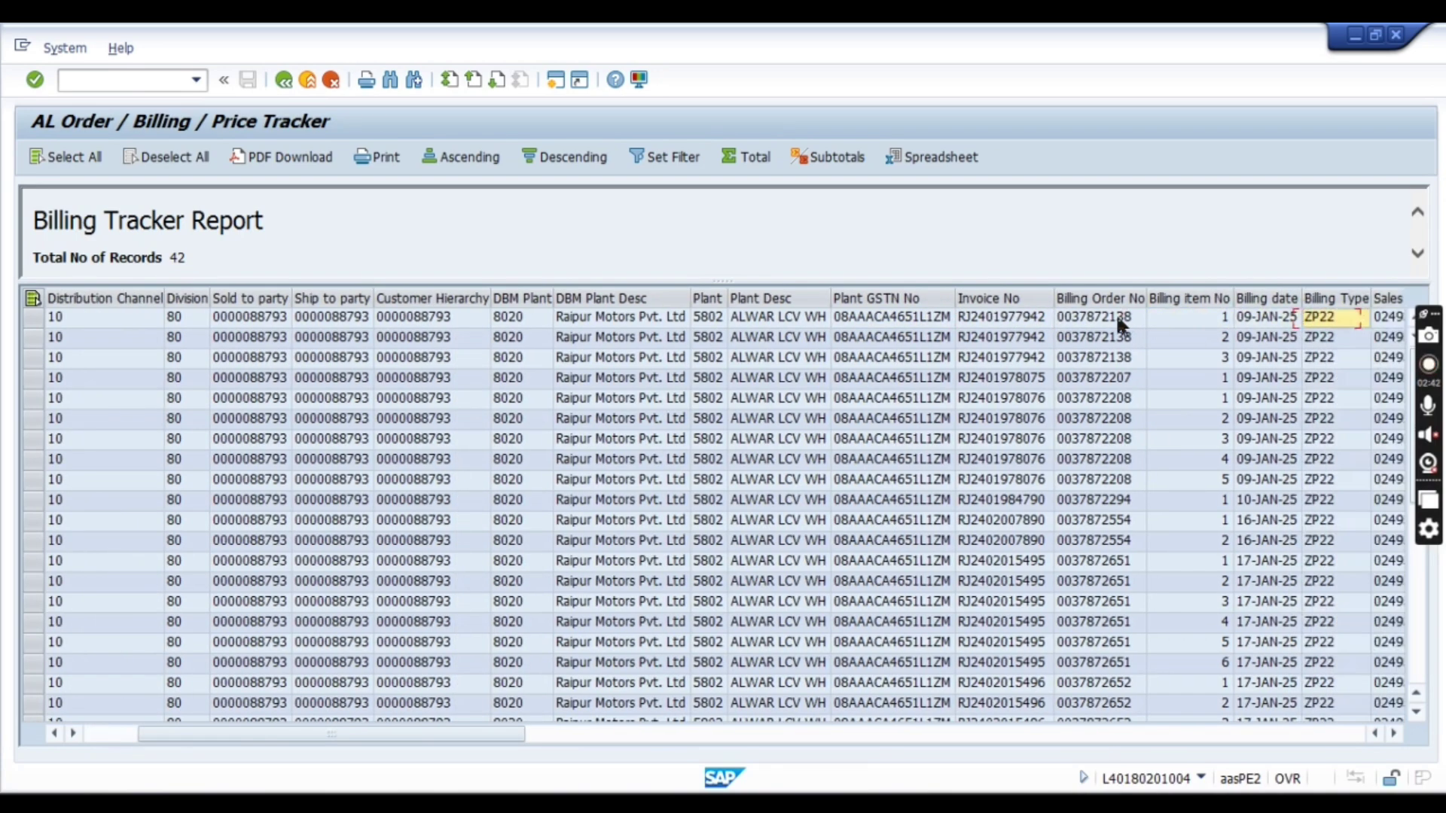
- Examine the first billing record's order and PO details, material, quantity, HSN code and list price
key("Right")
key("Right")
key("Right")
key("Right")
key("Right")
key("Right")
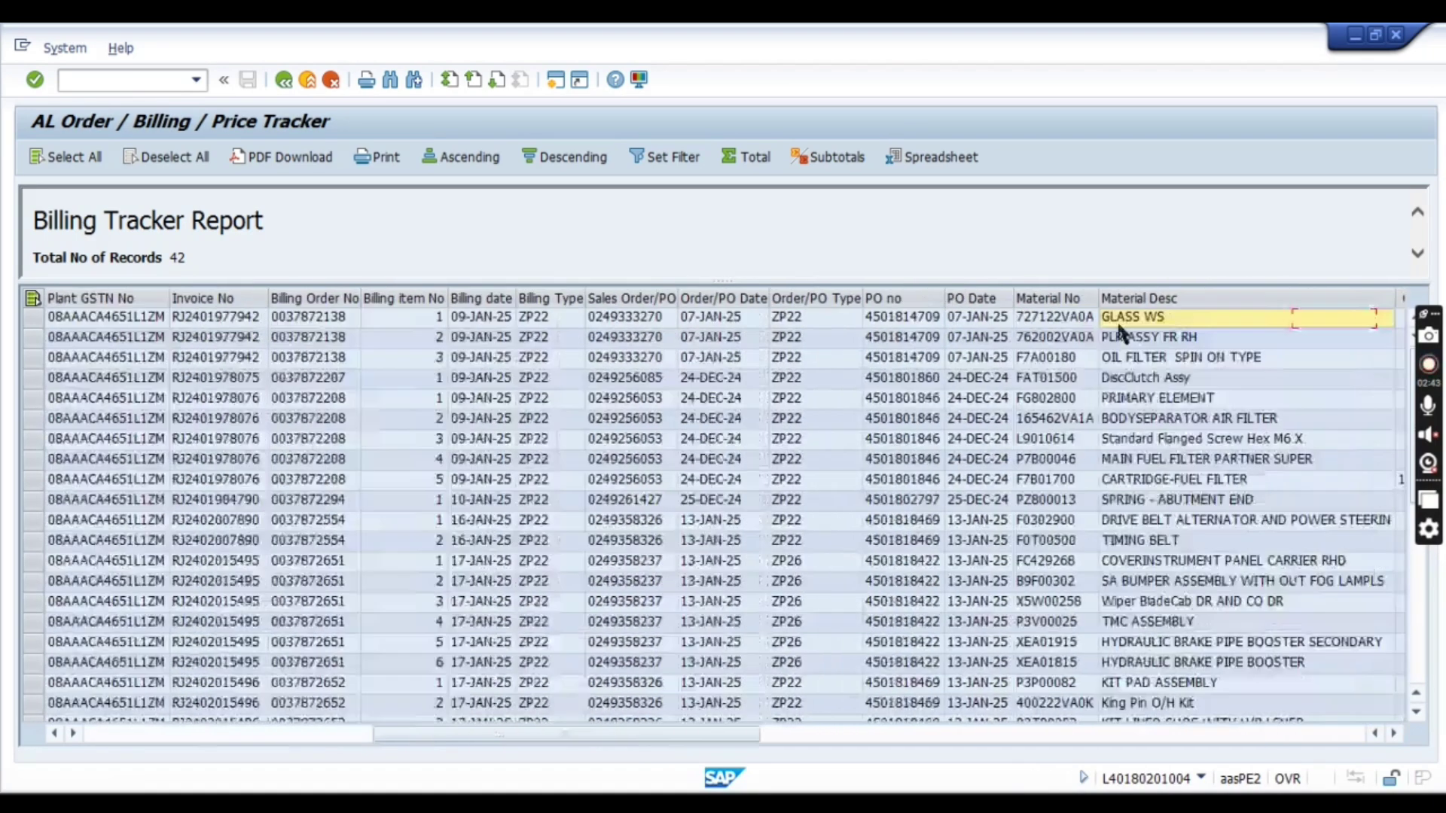
key("Right")
key("Right")
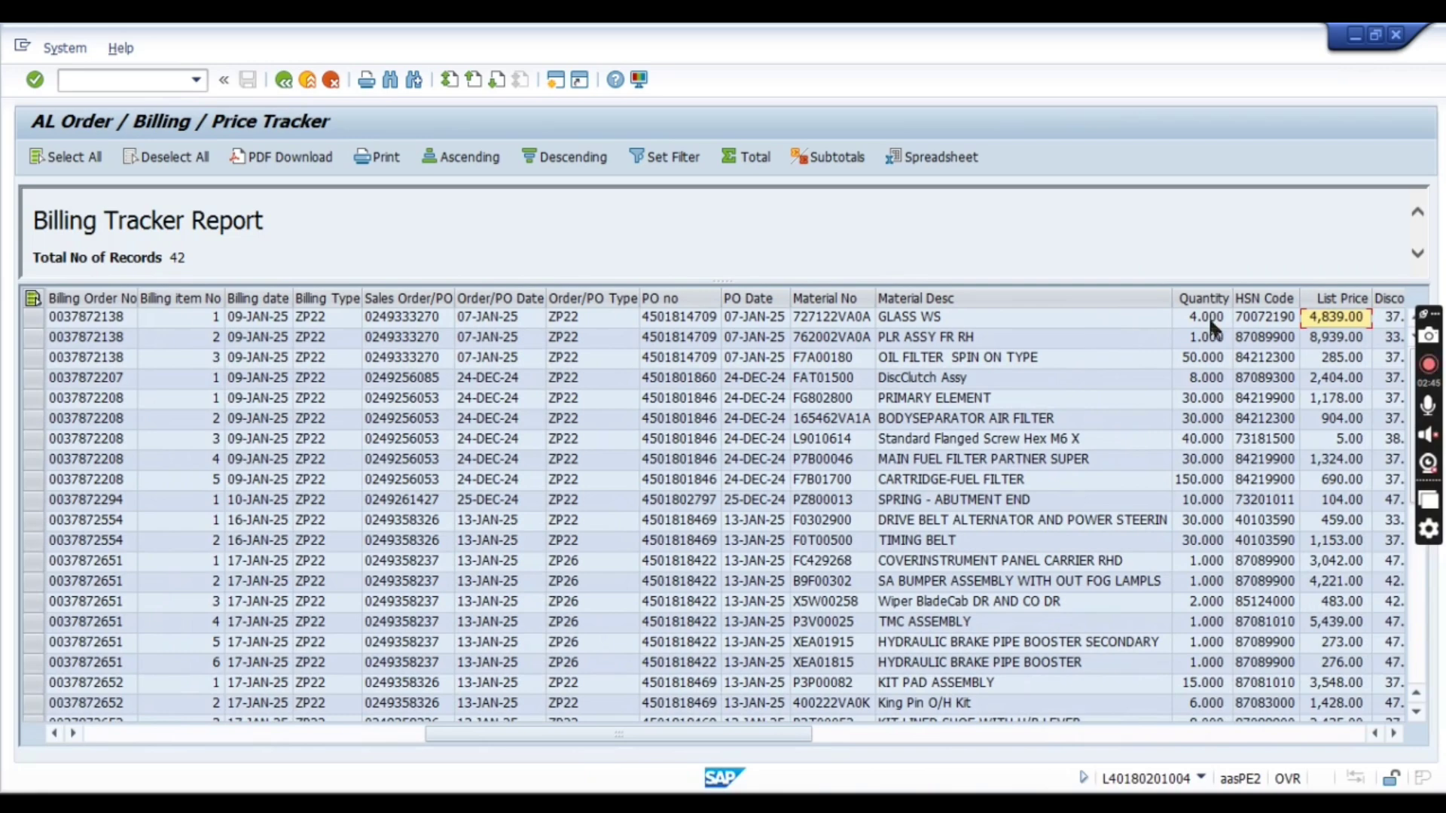
key("Right")
key("Right")
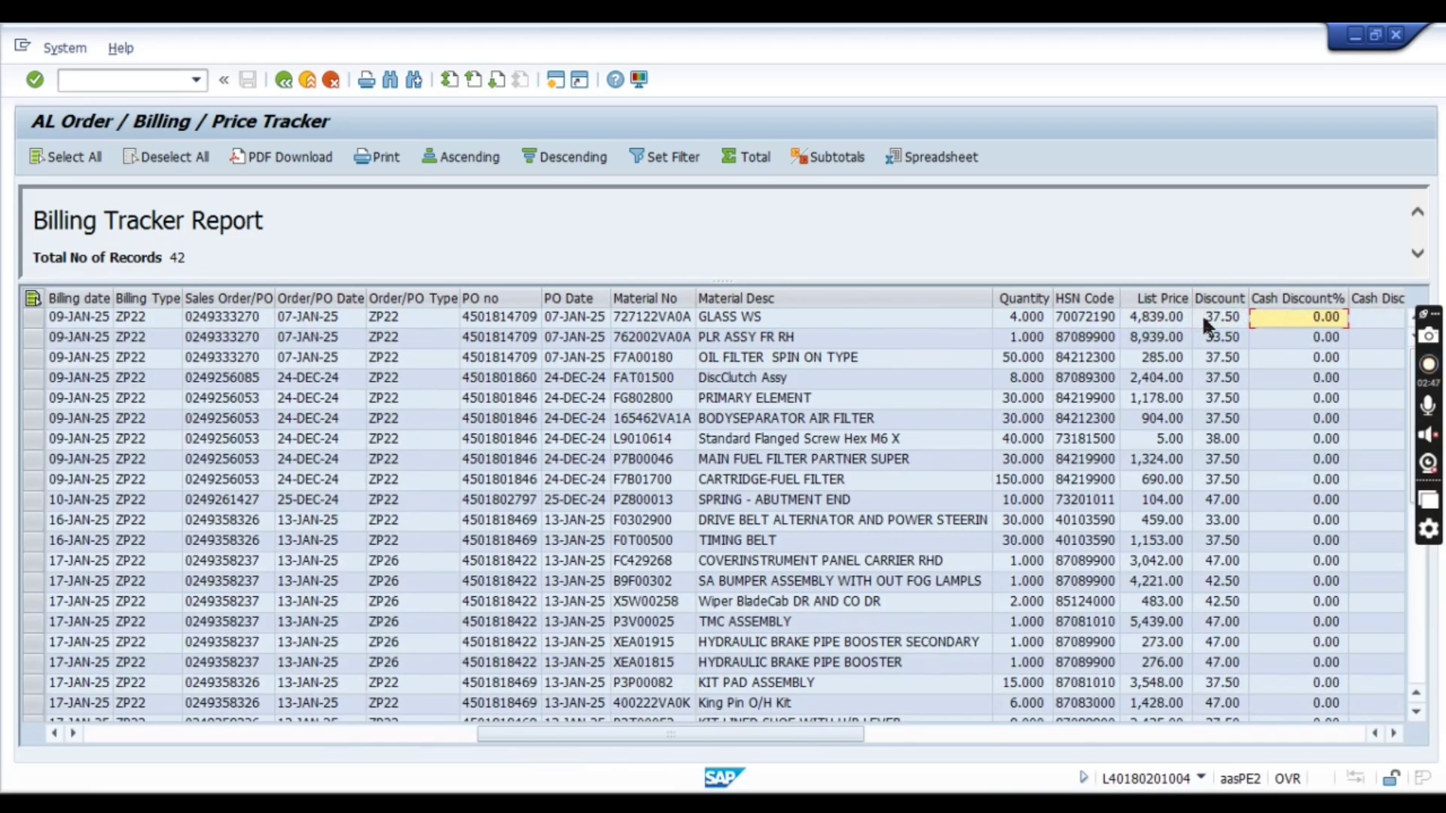
- Examine the first billing record's discounts, net dealer value, taxable value, GST columns, invoice amount and shipment start details
left_click(1213, 321)
key("Right")
key("Right")
key("Right")
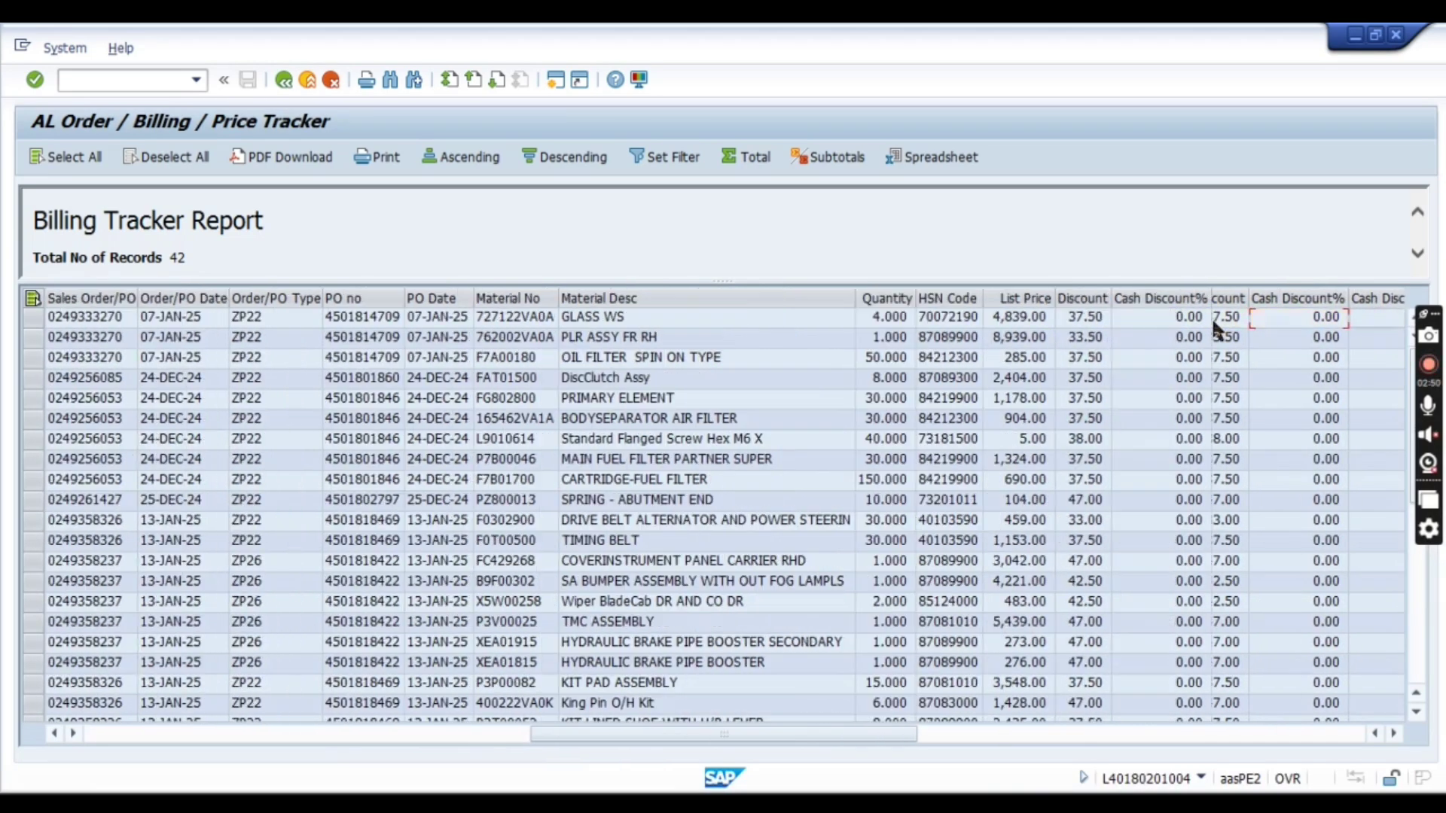
key("Right")
key("Right")
key("Right")
key("Right")
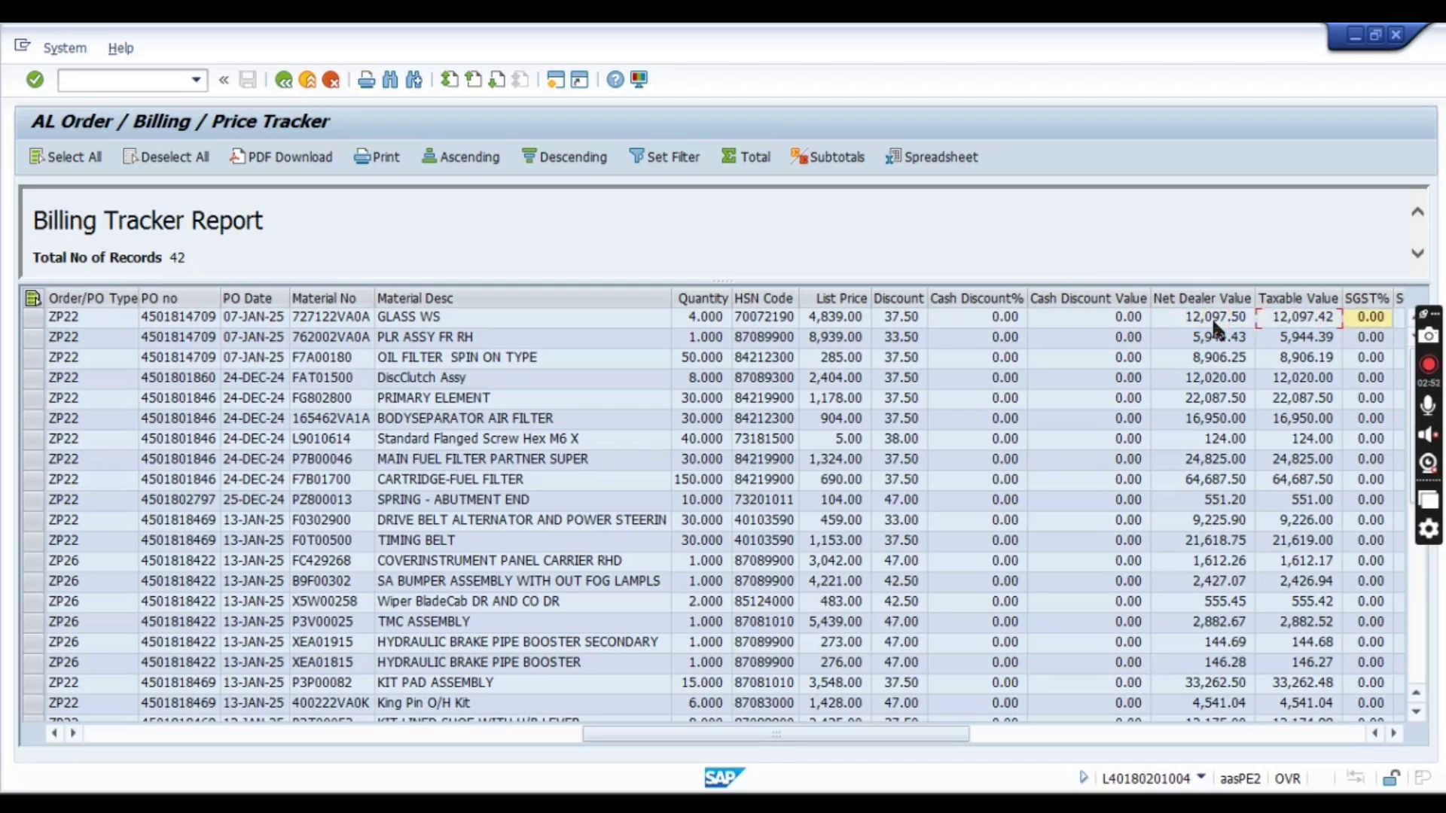
key("Right")
key("Right")
key("Right")
key("Right")
key("Right")
key("Right")
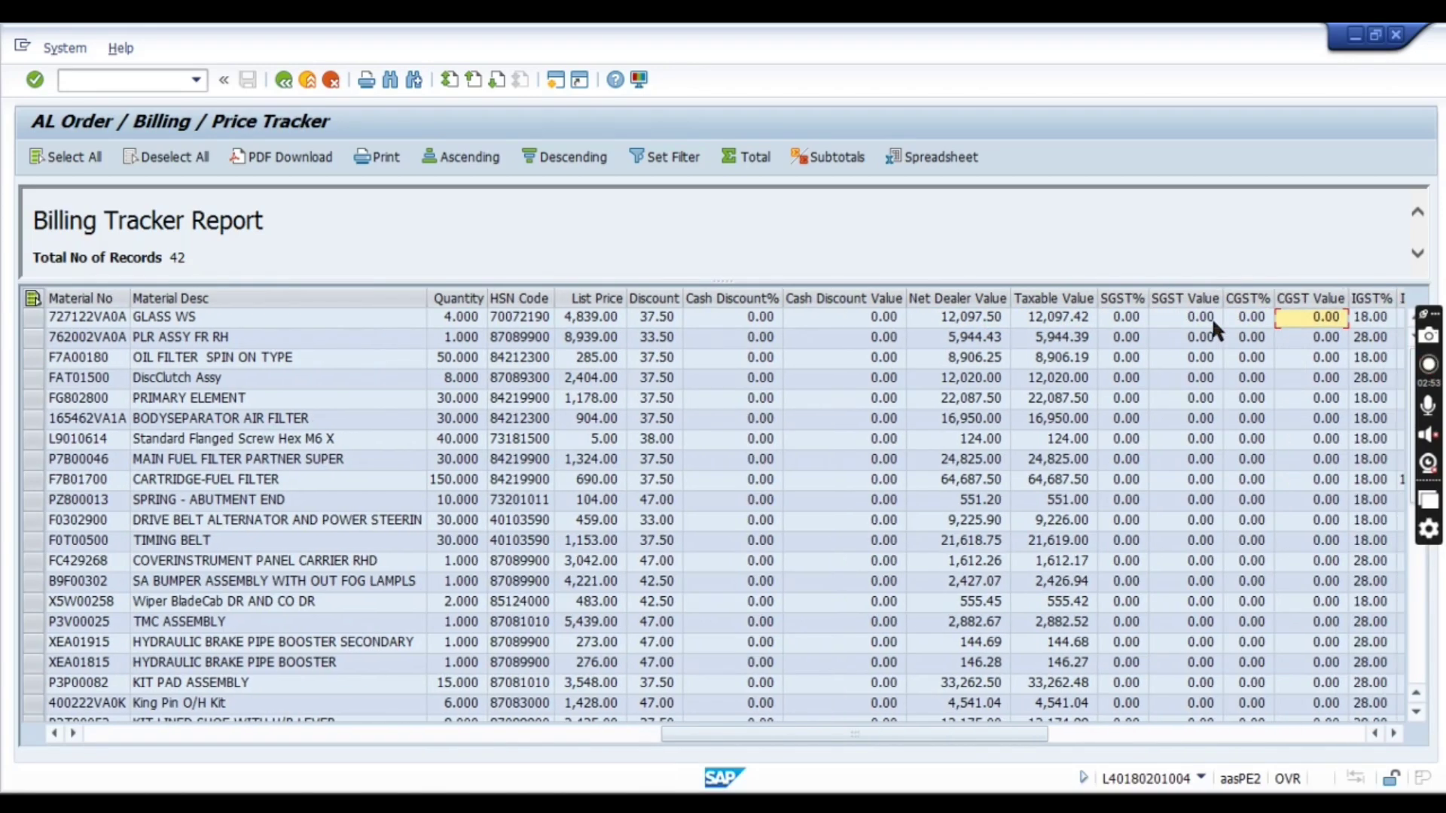
key("Right")
key("Right")
key("Right")
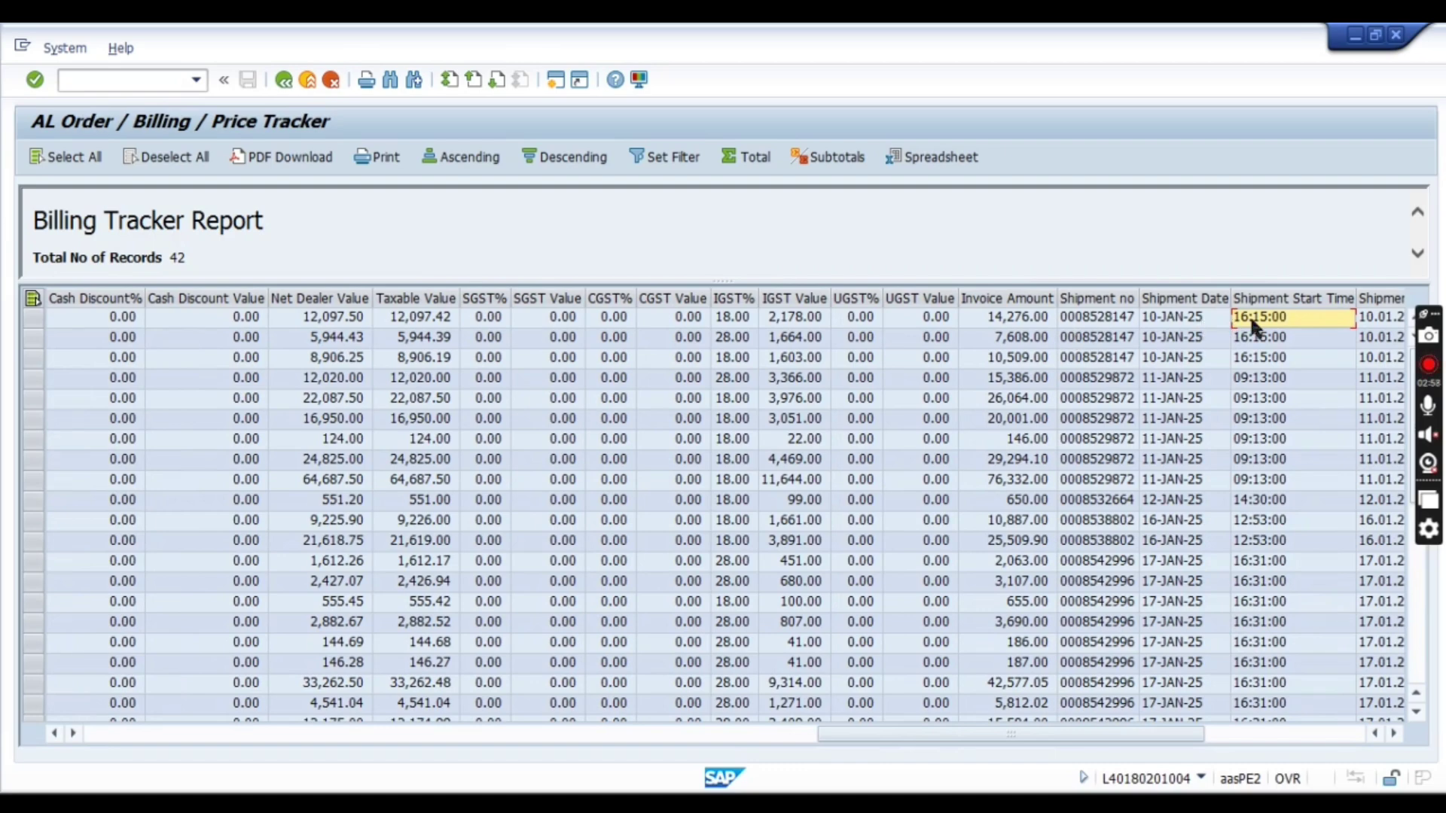
- Check the first billing record's shipment completion and transporter columns, and download its DMS document to the SAP GUI folder
key("Right")
key("Right")
key("Right")
key("Right")
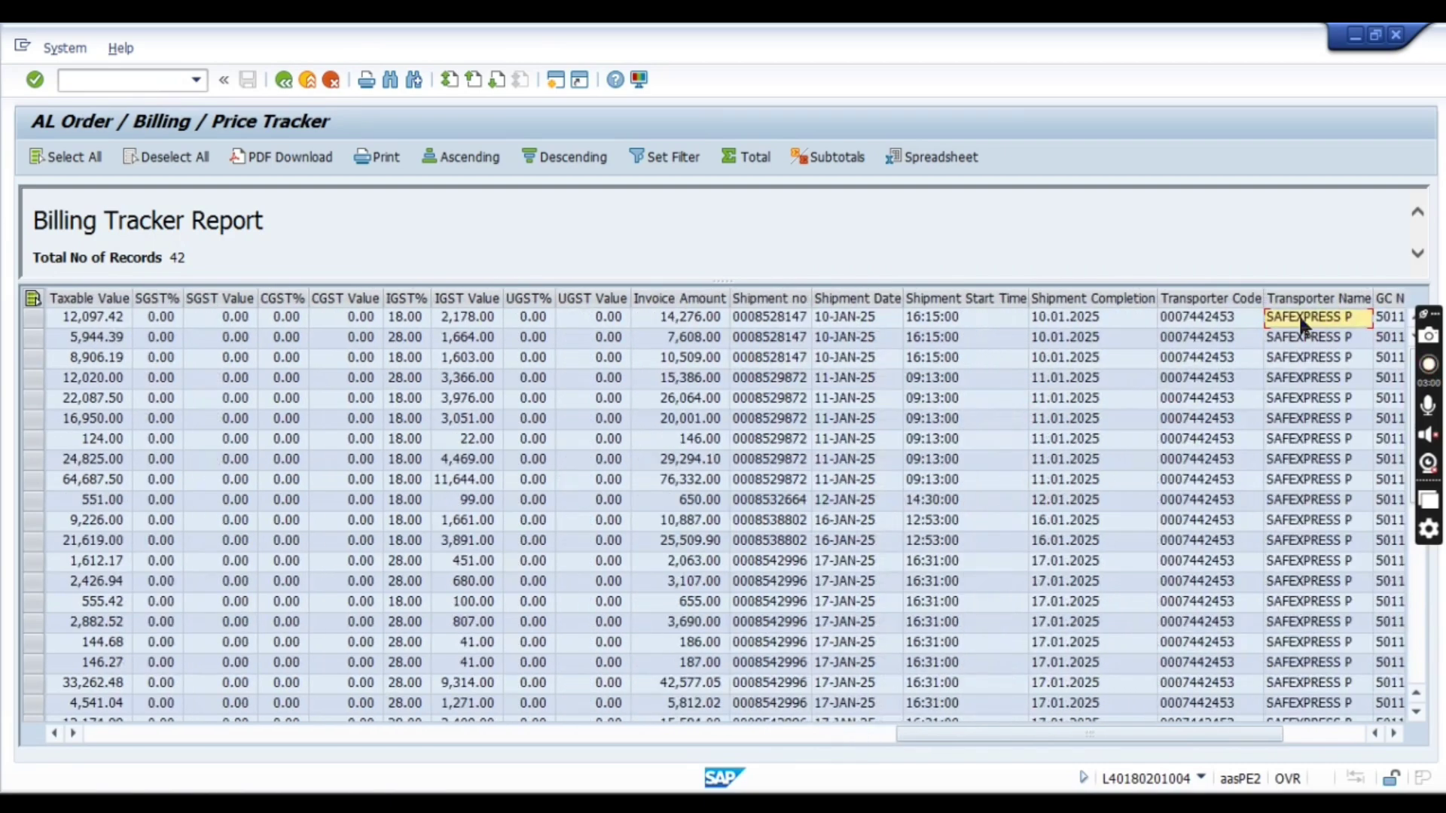
key("Right")
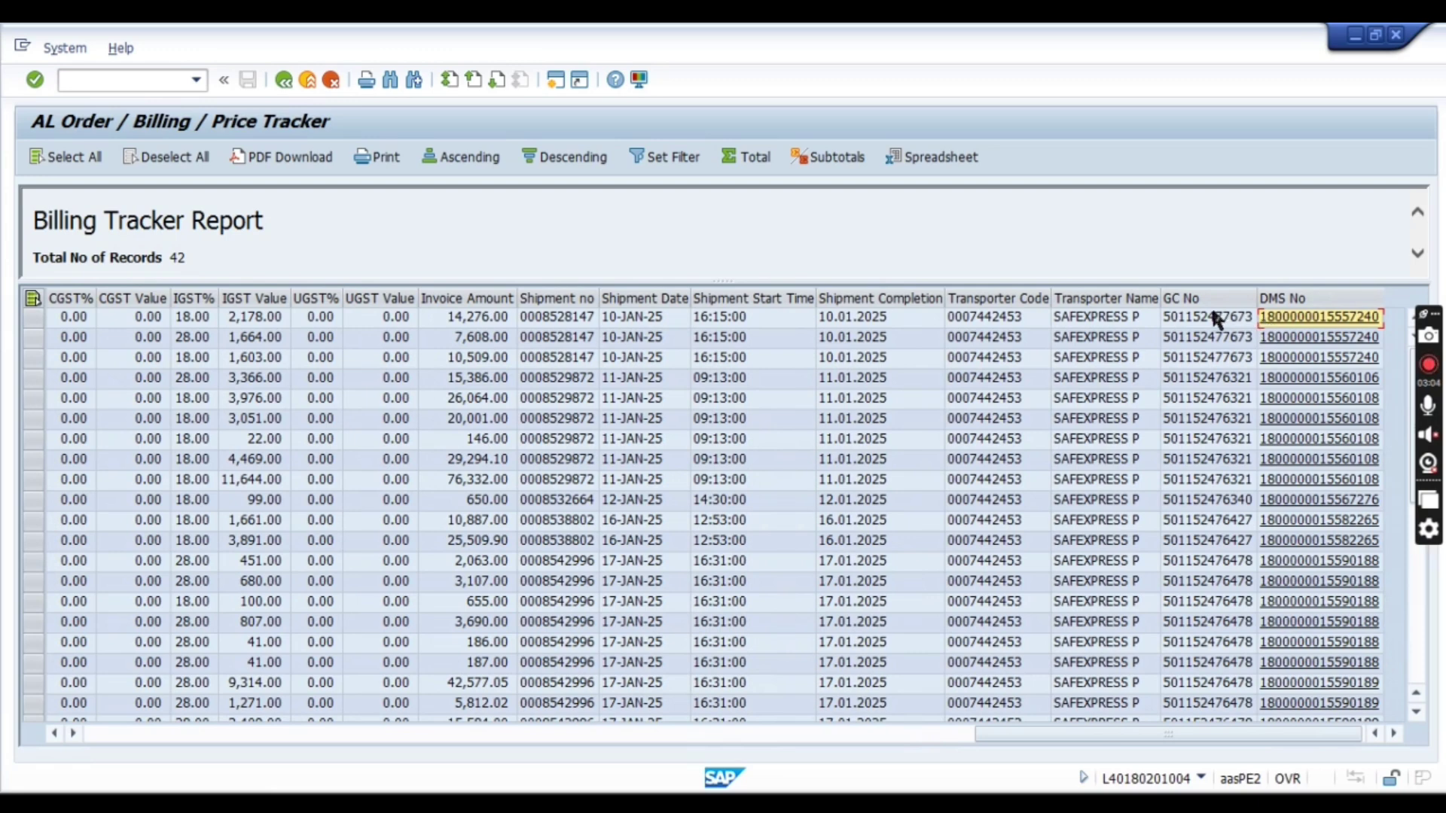
left_click(1317, 319)
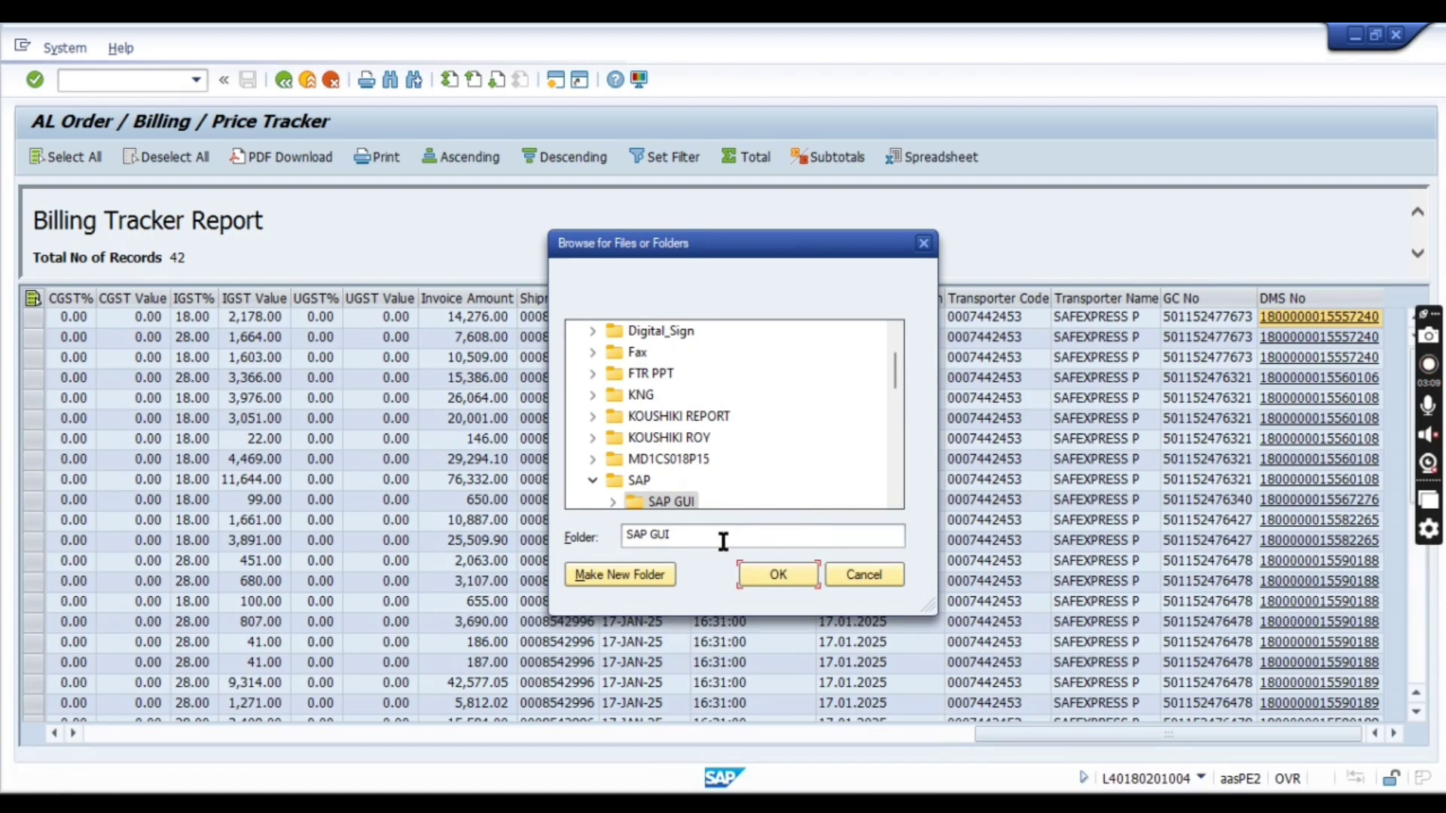
left_click(762, 578)
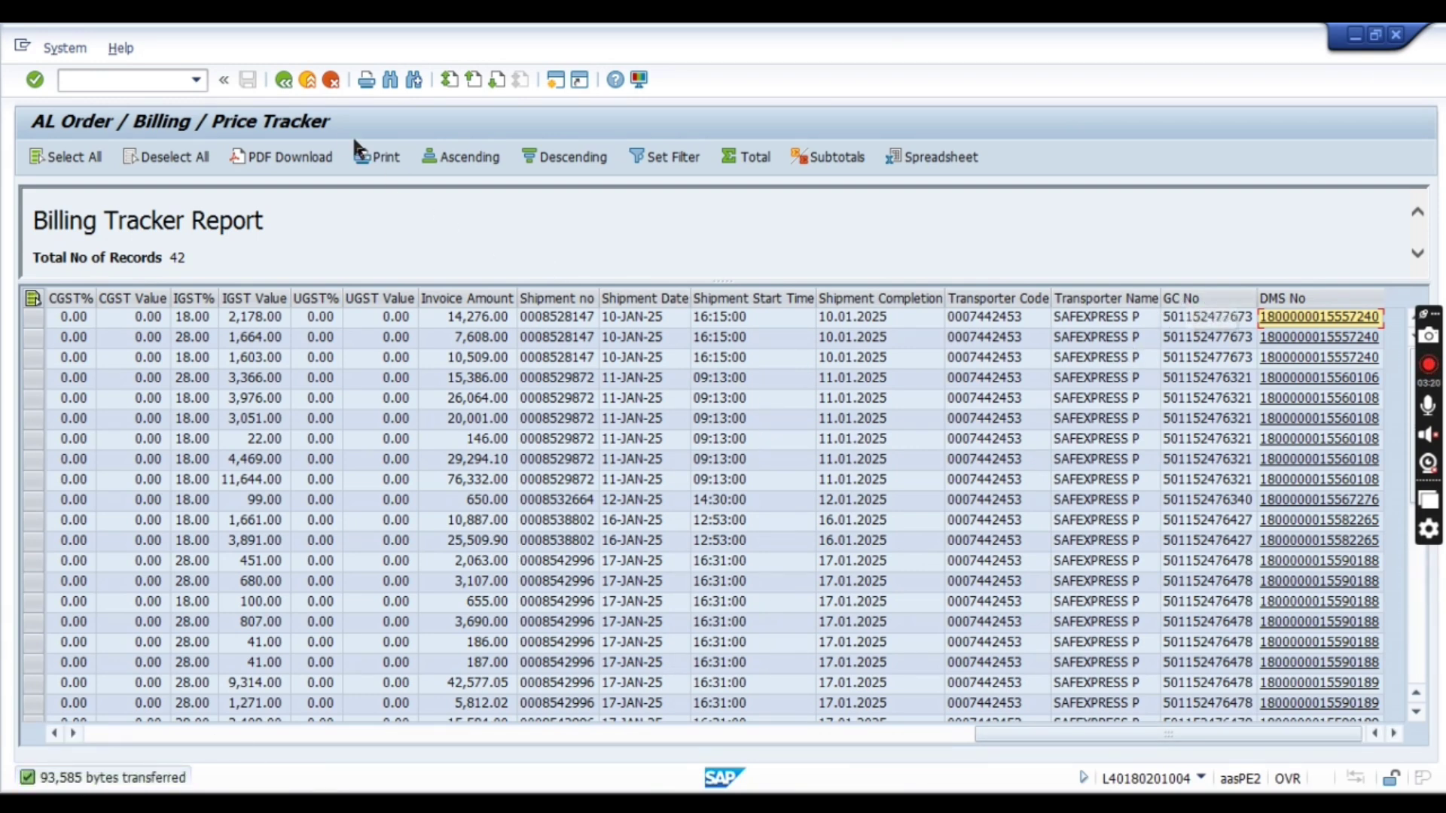
- Leave the Billing Tracker Report and return to the SAP Easy Access menu with the /N command
left_click(280, 81)
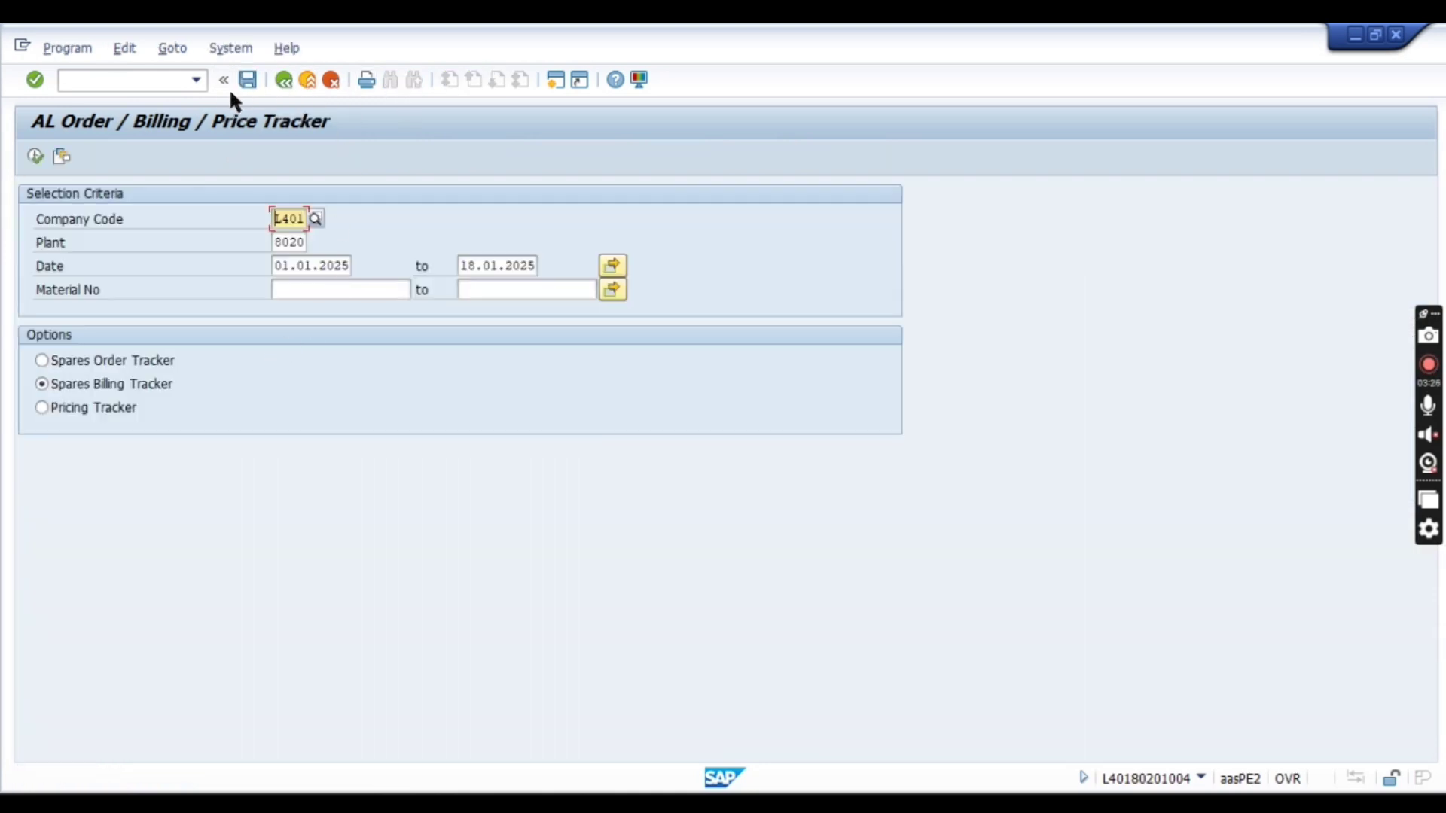
left_click(196, 81)
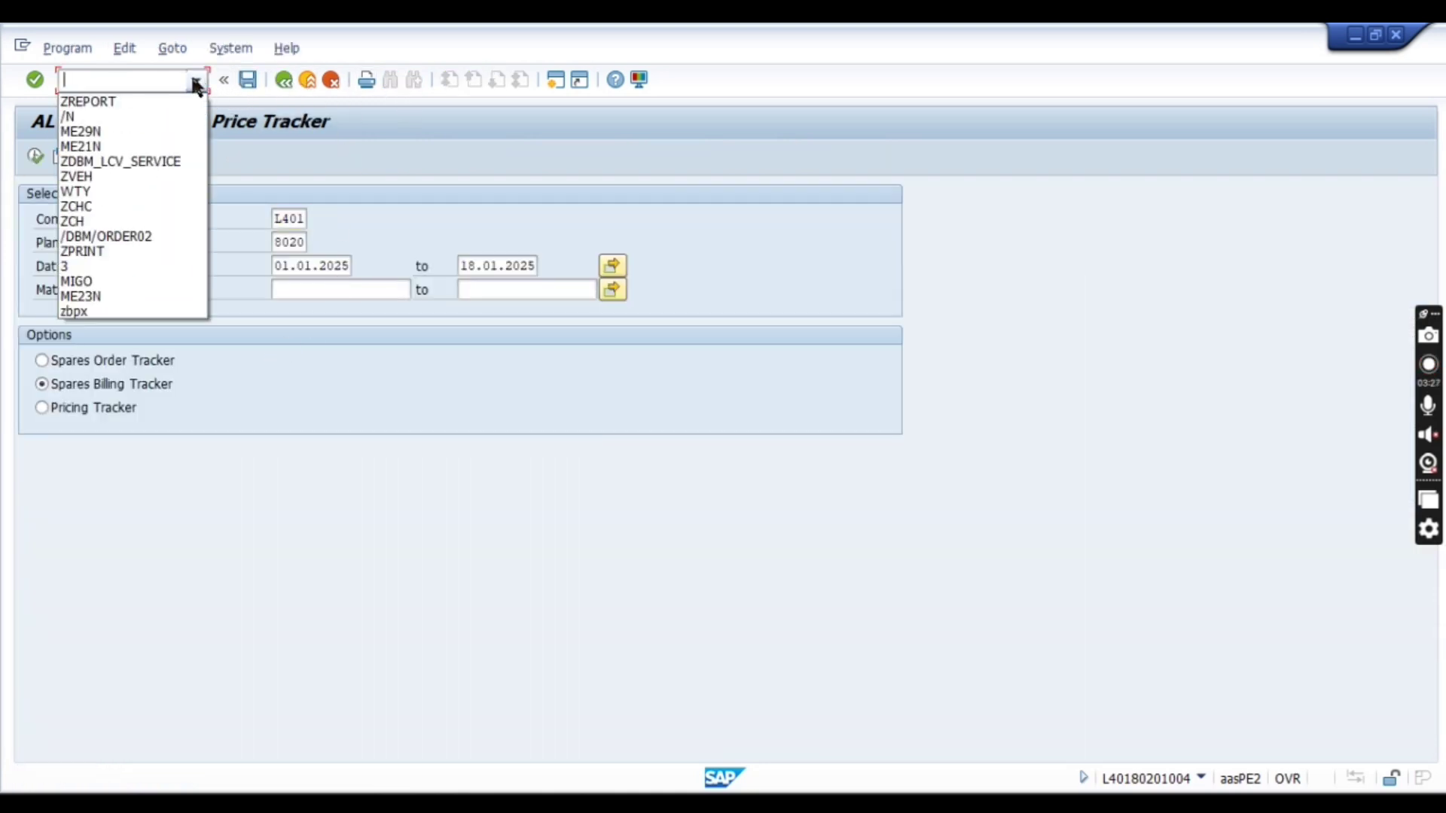
left_click(168, 117)
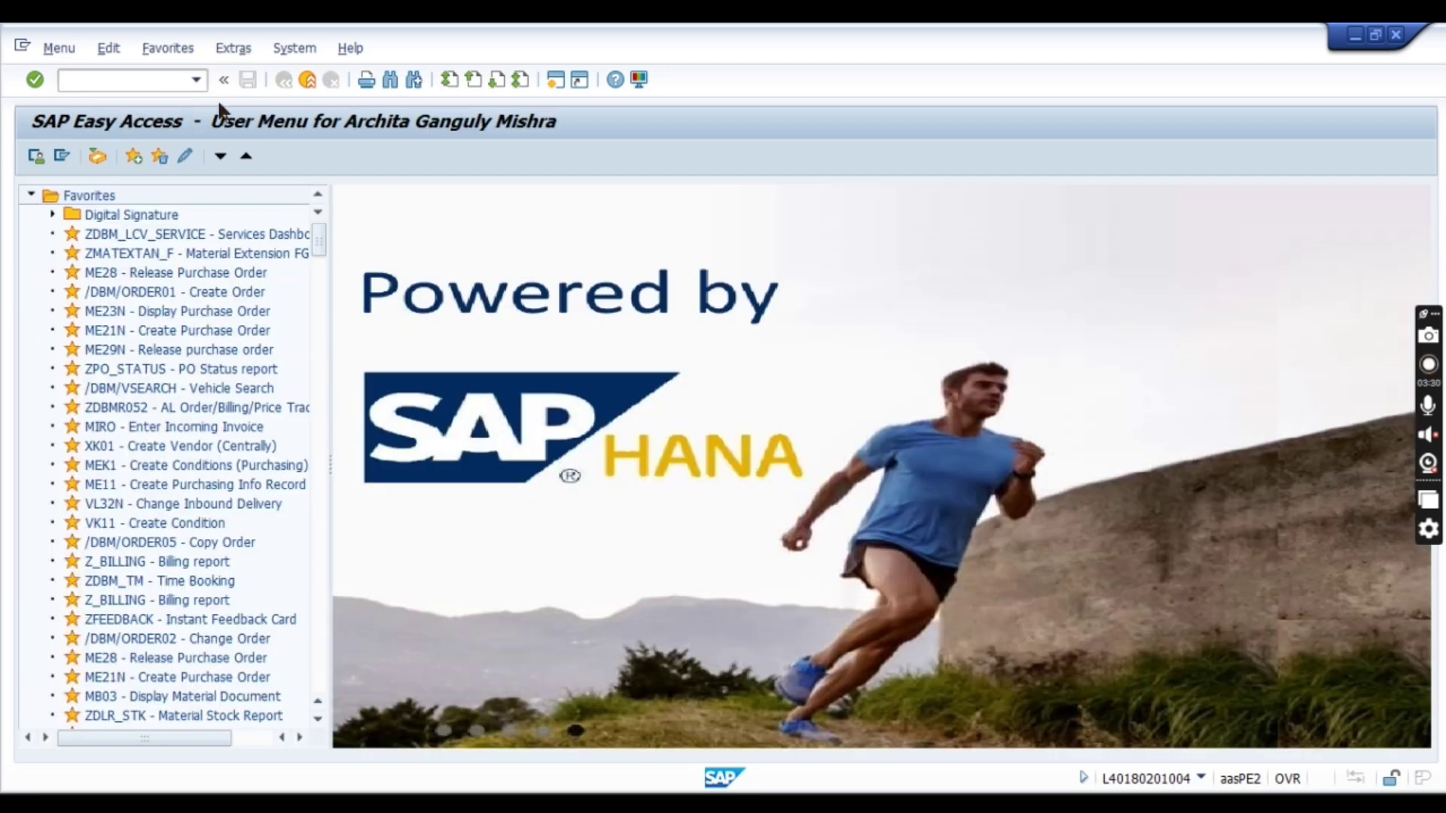